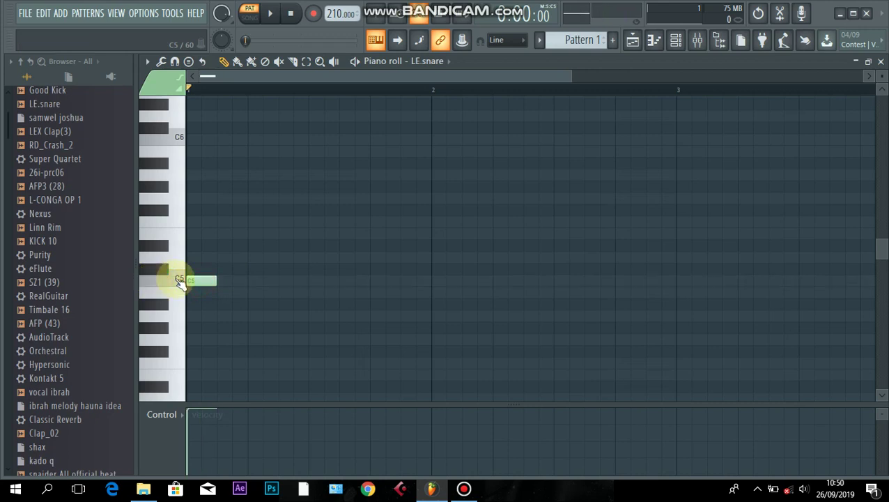
- Set the snap to 1/2 step and add C5 snare notes at 1:07:00 and 1:12:12 in bar 1
click(514, 41)
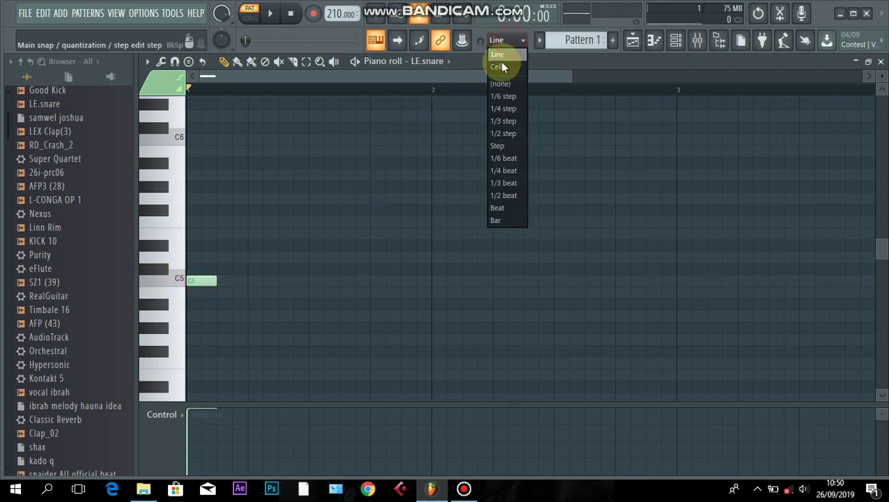
click(503, 134)
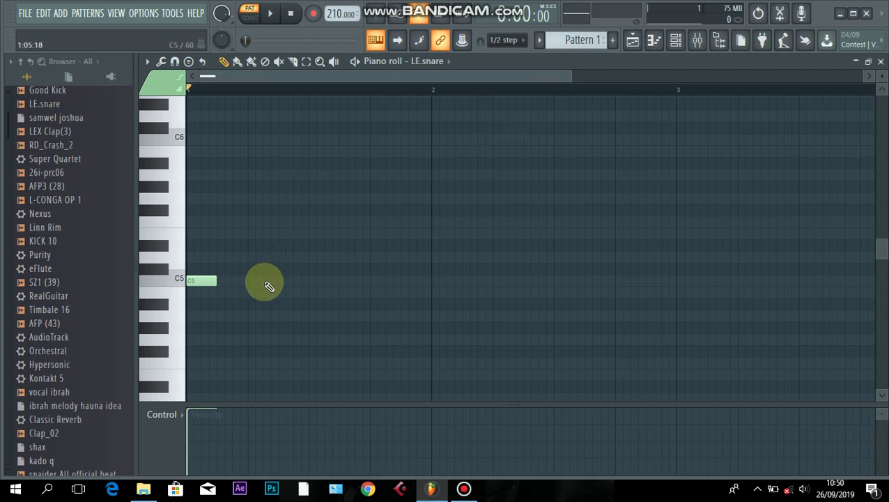
key(space)
key(space)
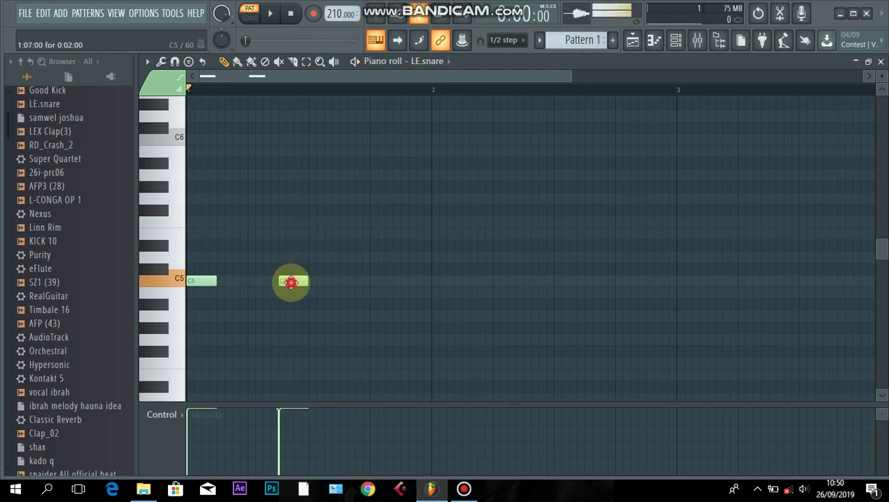
key(space)
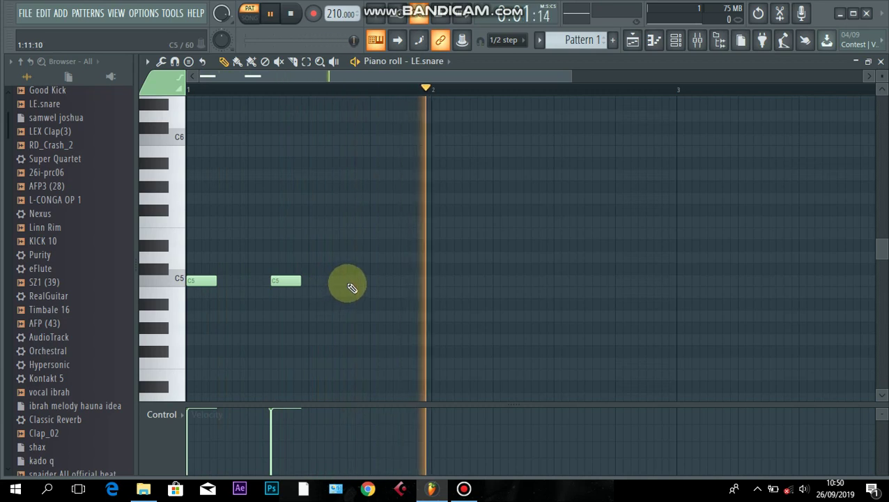
click(369, 282)
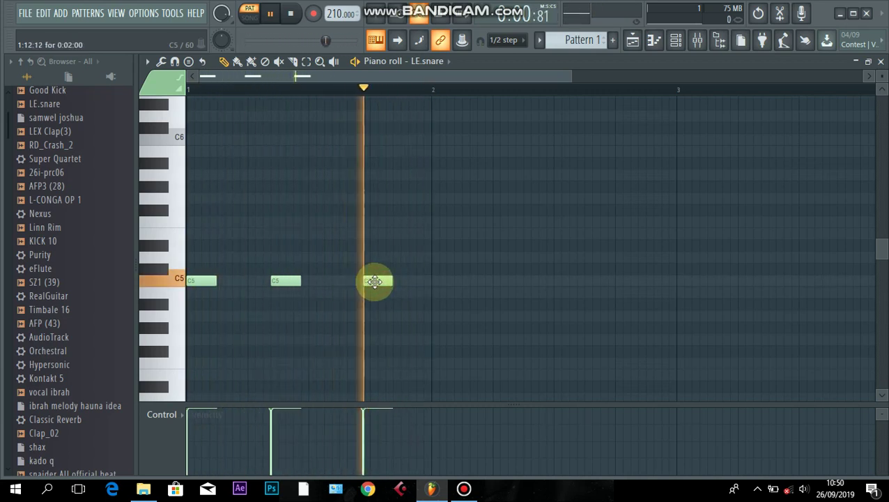
drag(282, 282, 289, 282)
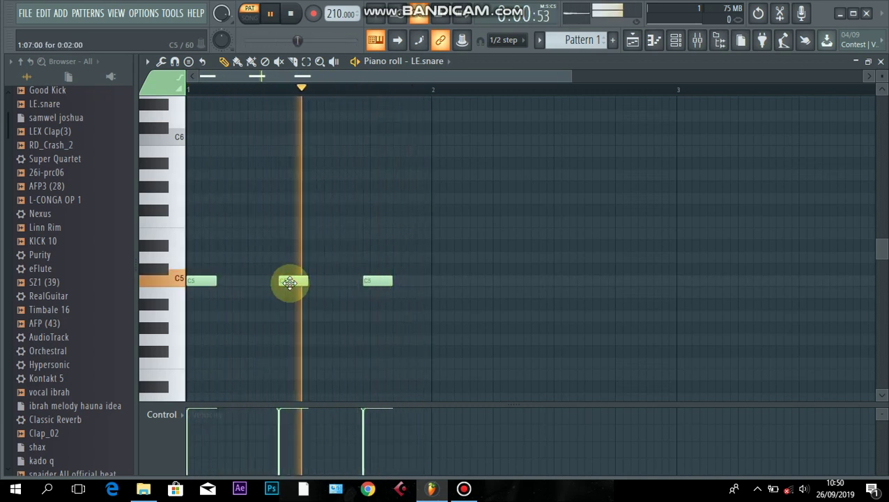
- Add four C5 snare notes in bar 2, at steps 1, 4.5, 7 and 12.5
click(436, 282)
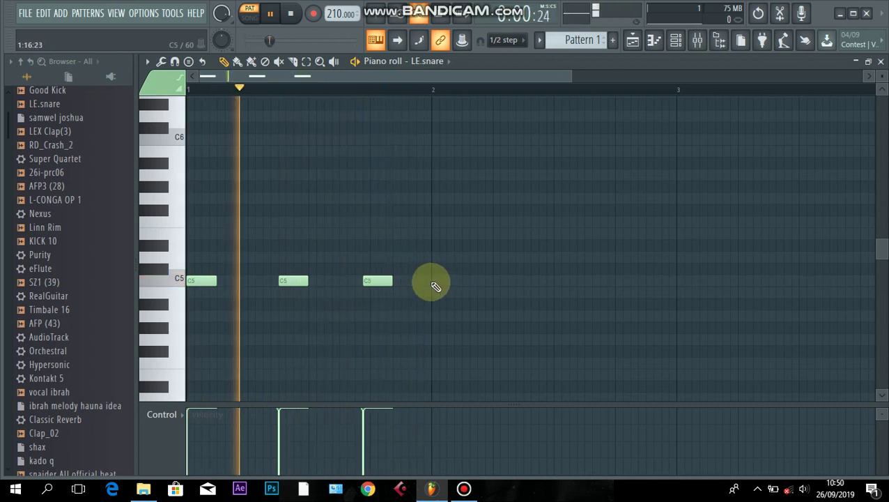
click(489, 281)
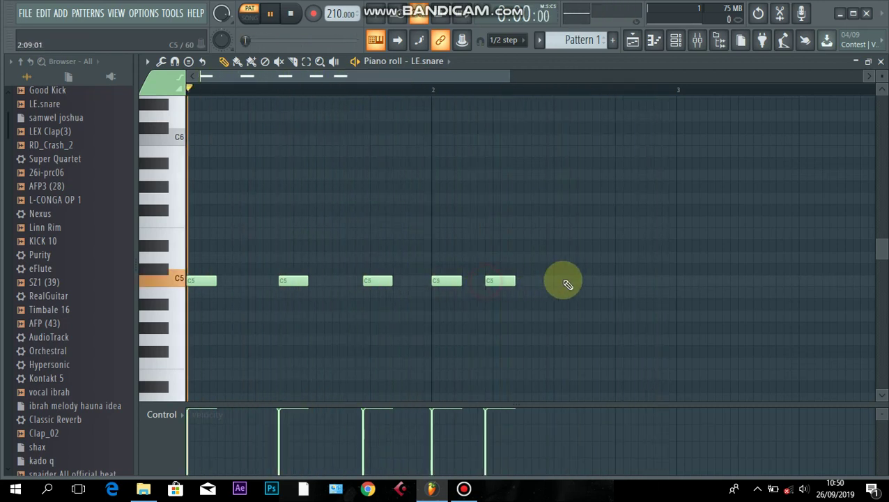
click(532, 281)
drag(539, 281, 524, 282)
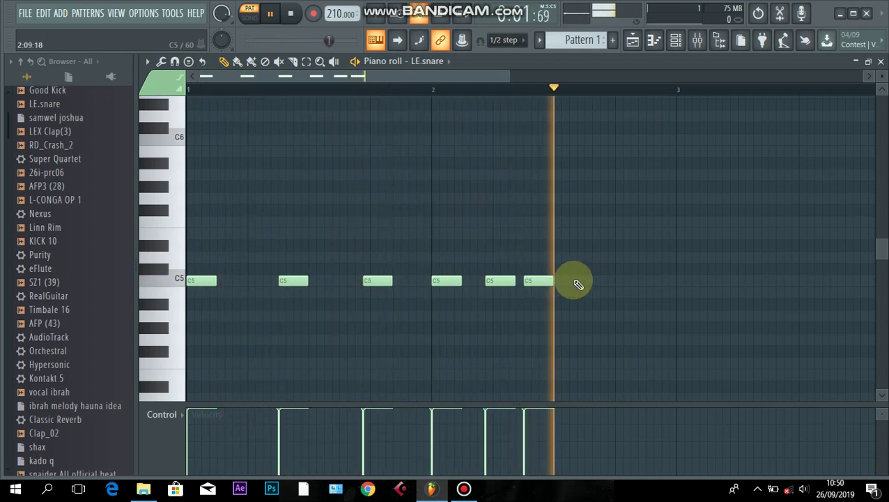
click(610, 282)
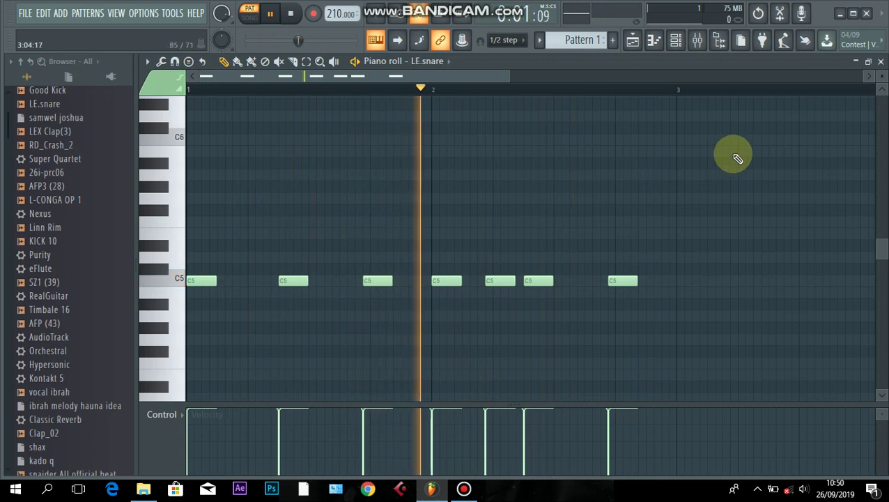
- Duplicate the two-bar snare phrase, move the copy to start at bar 3, and close the piano roll
key(ctrl+b)
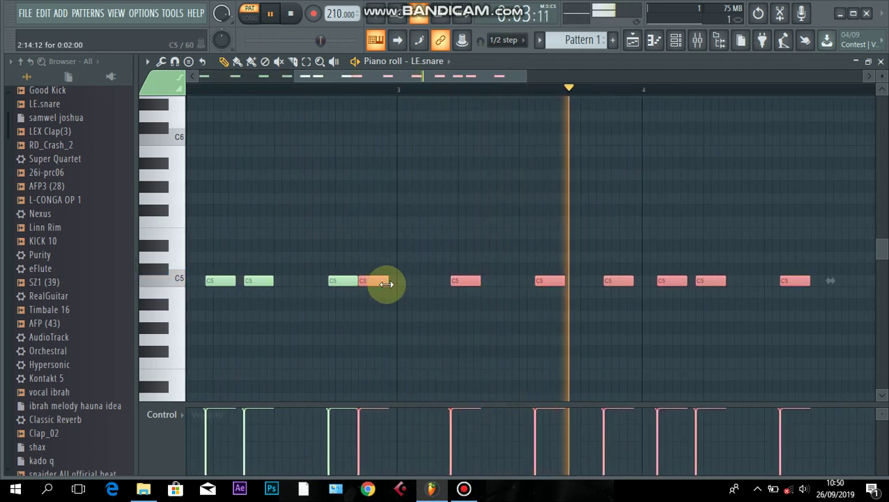
drag(370, 285, 411, 288)
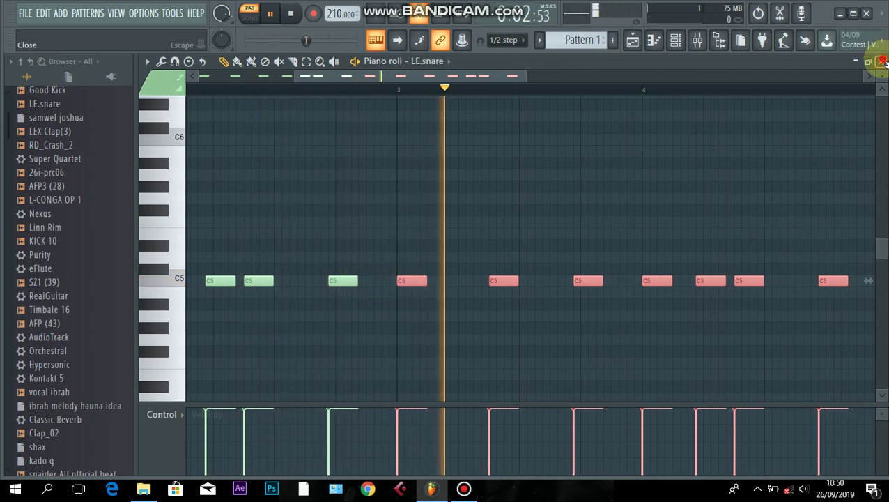
click(880, 61)
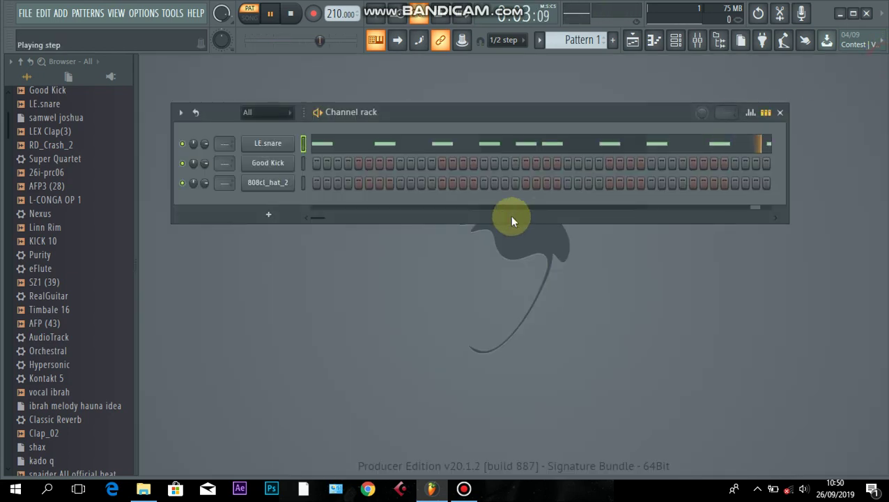
- Open the piano roll of 808cl_hat_2 and place C5 notes at 1:01:00 and 1:03:12
right_click(271, 187)
click(322, 184)
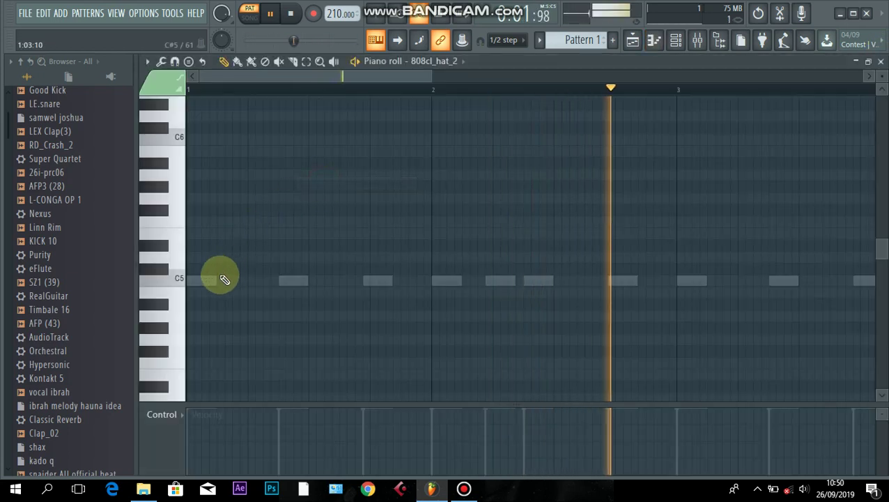
drag(197, 280, 175, 281)
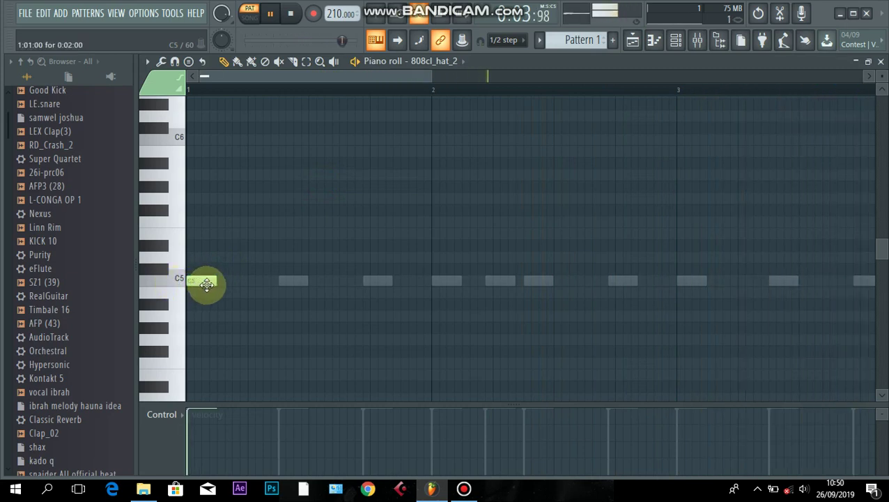
click(227, 284)
key(space)
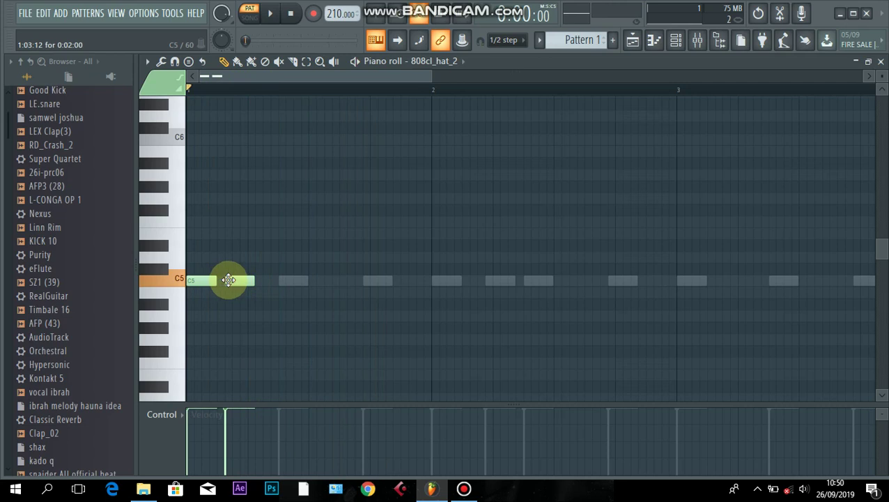
- Move the second hat note to 1:04:12 with reduced velocity, add a full-velocity C5 note at 1:07:00, and play the pattern
key(space)
key(space)
key(space)
key(space)
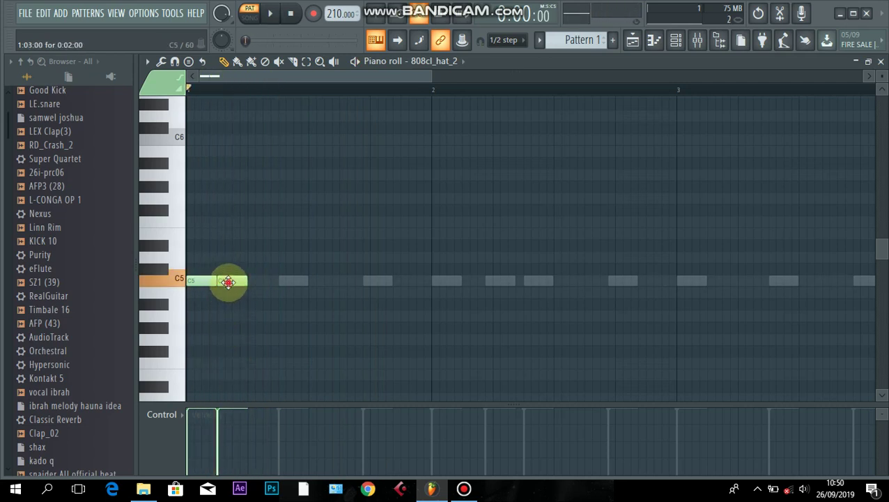
key(space)
key(space)
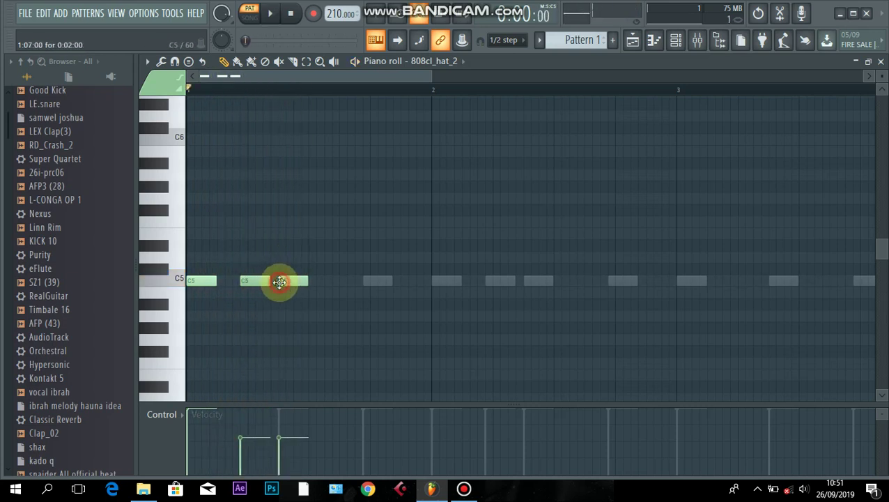
drag(282, 422, 288, 344)
key(space)
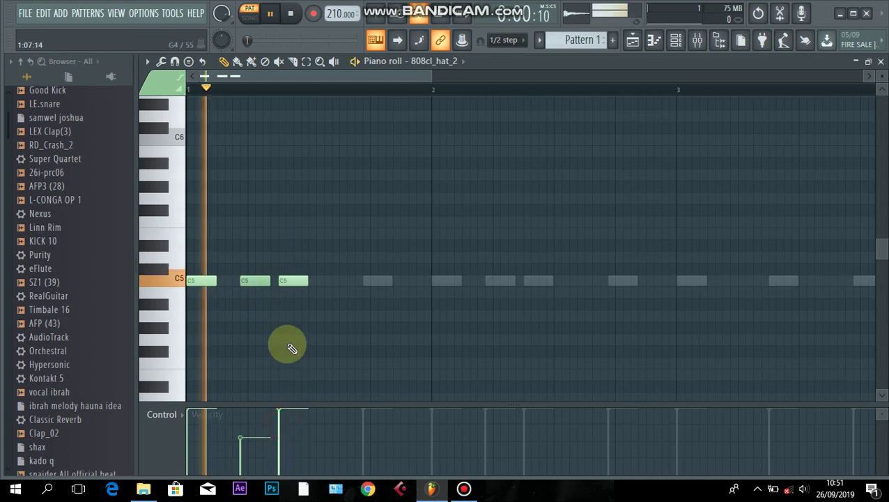
key(space)
key(space)
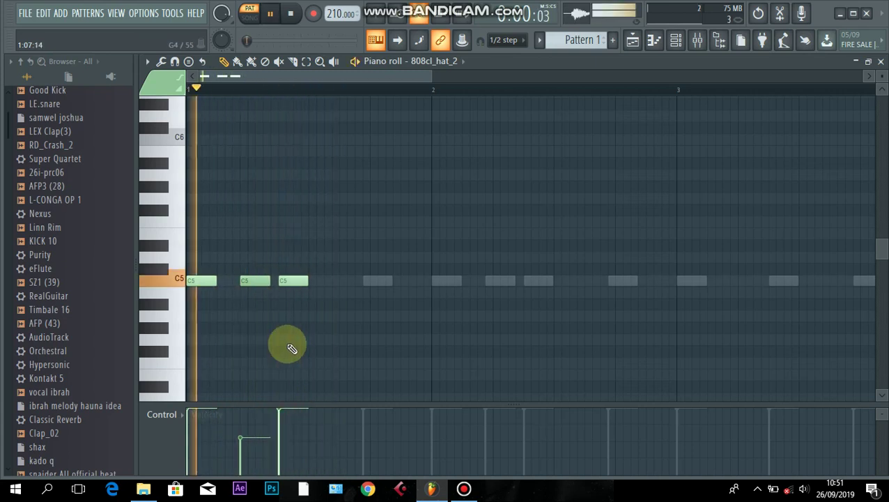
- Add C5 hat notes at 1:09:00, 1:12:12 and 1:15:00, lowering the first one's velocity to about 55% and the last one's to about 51%
click(312, 282)
click(317, 439)
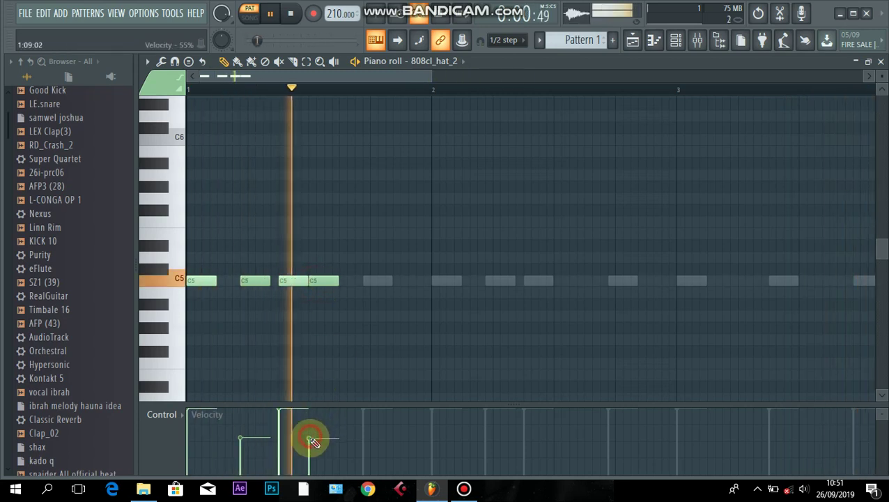
click(320, 284)
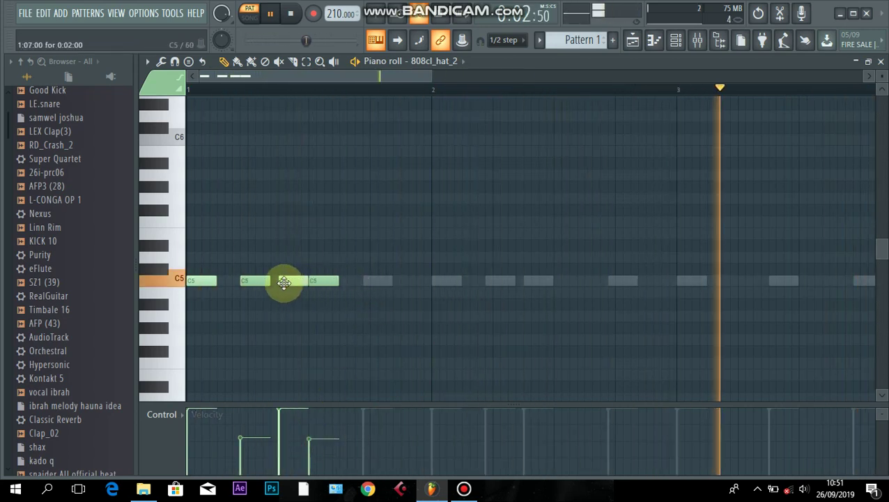
click(410, 284)
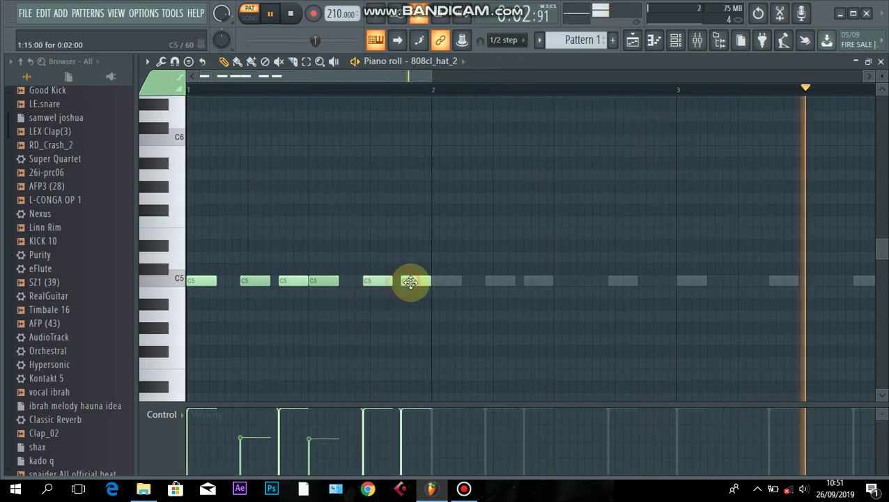
click(410, 443)
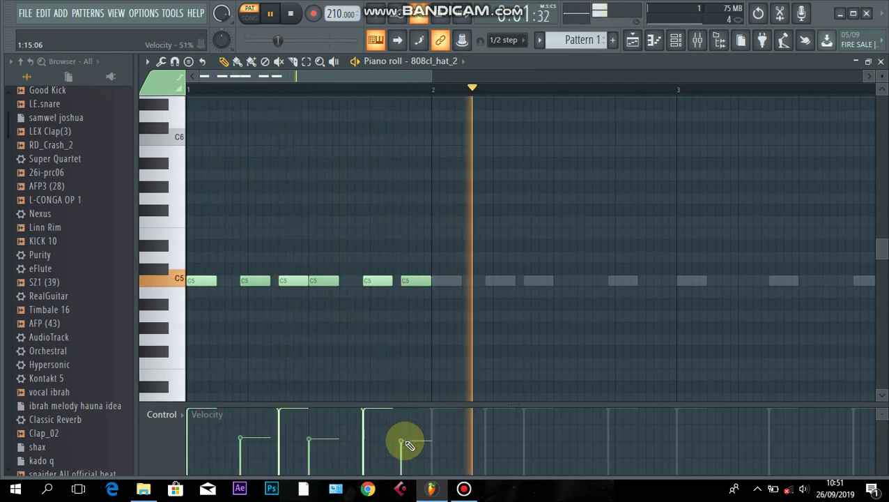
- Duplicate the one-bar hat phrase three times to fill four bars, and close the piano roll
key(ctrl+b)
key(ctrl+b)
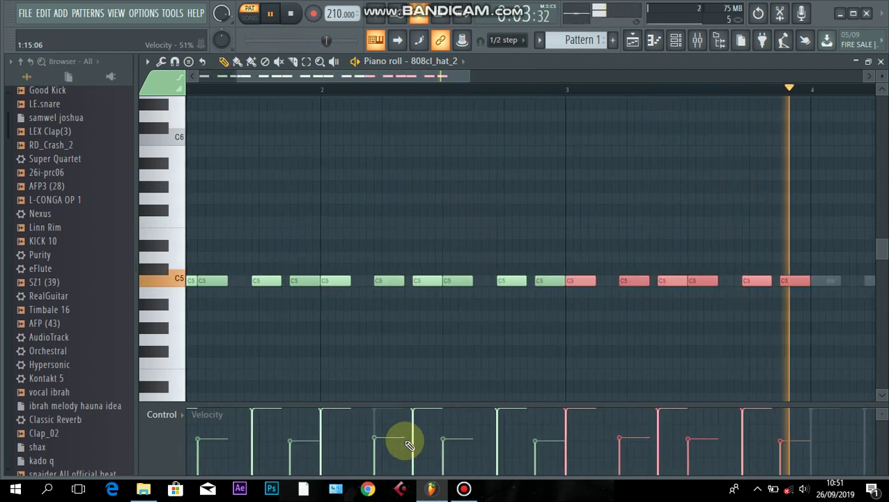
key(ctrl+b)
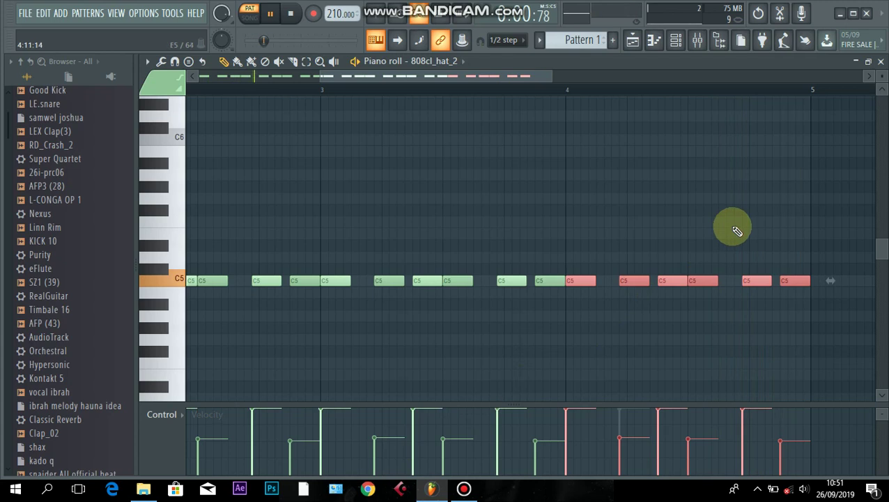
click(880, 61)
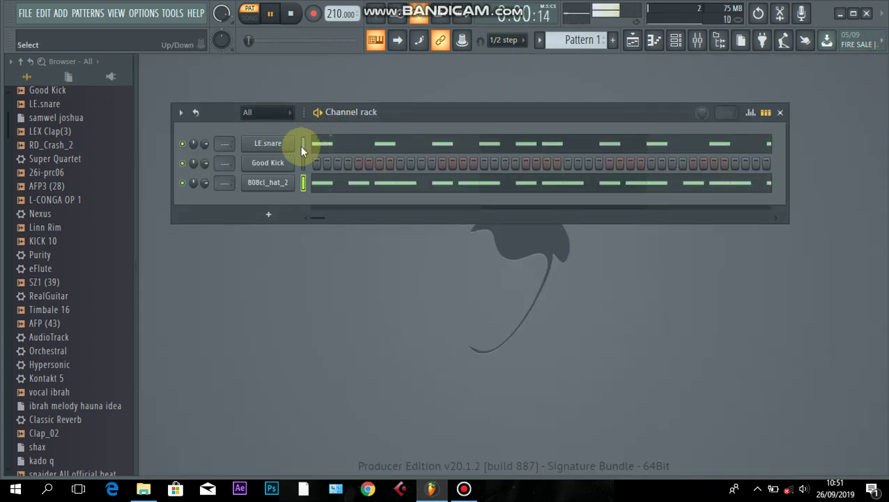
- Place Pattern 1 at the start of bar 1 on Track 2 of the playlist and set the snap to Line
click(632, 46)
click(349, 154)
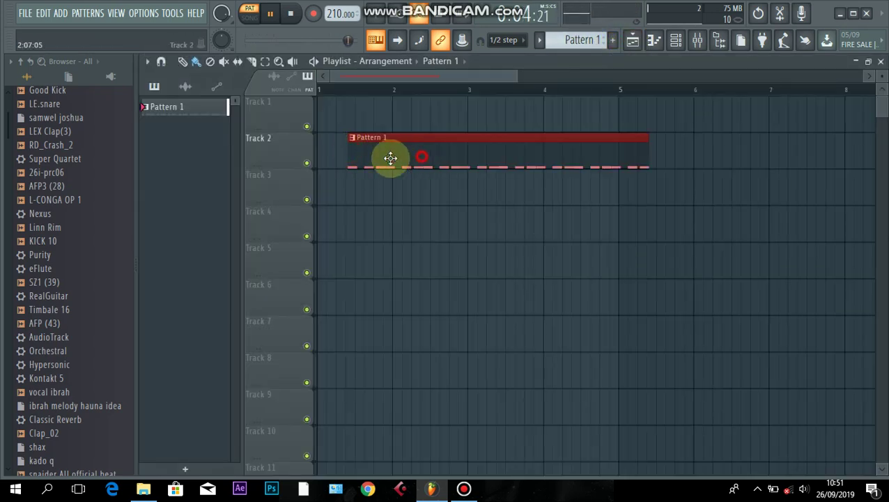
drag(418, 154, 283, 164)
click(506, 46)
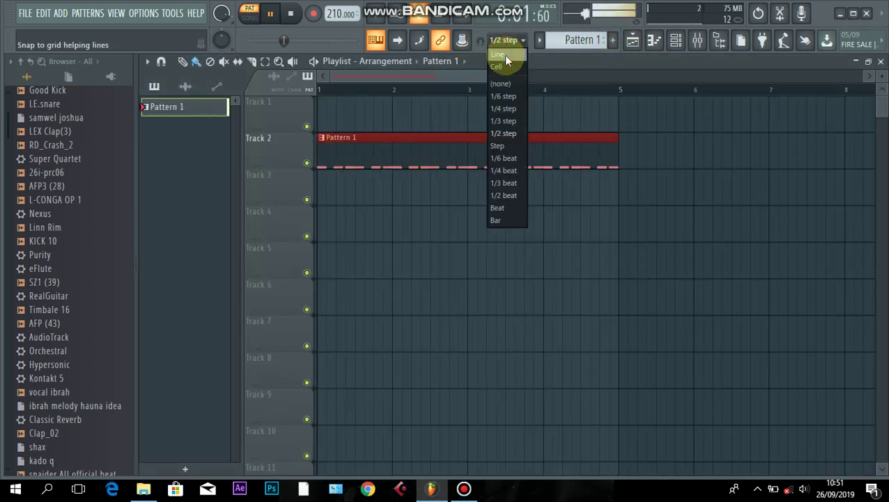
click(506, 56)
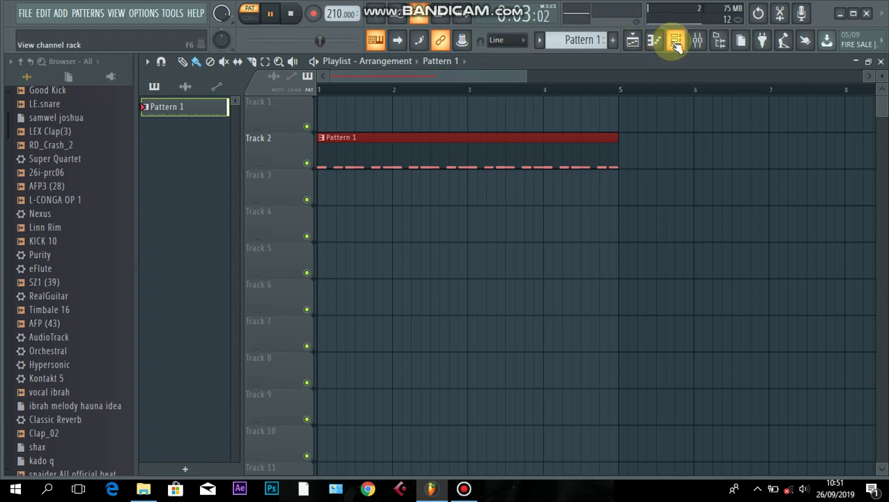
- Switch to Pattern 2 and song mode, then place Pattern 2 at bar 1 on Track 3 and extend its clip to bar 5
click(585, 40)
click(251, 15)
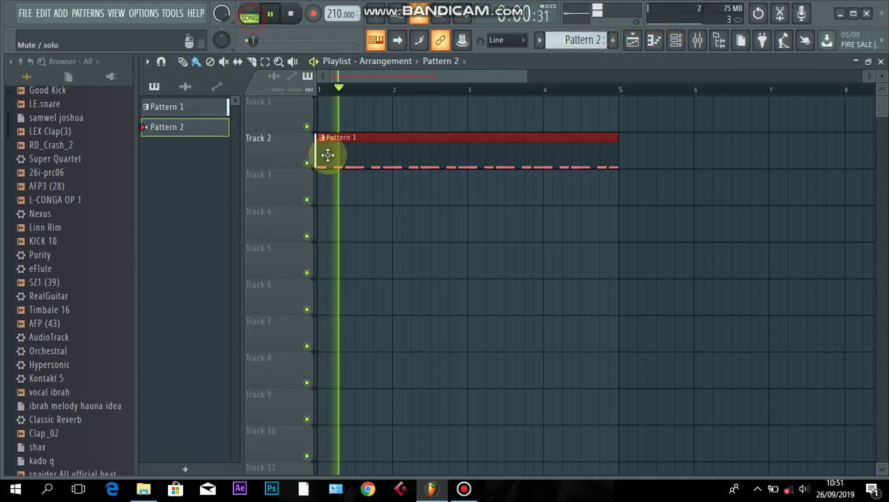
click(352, 191)
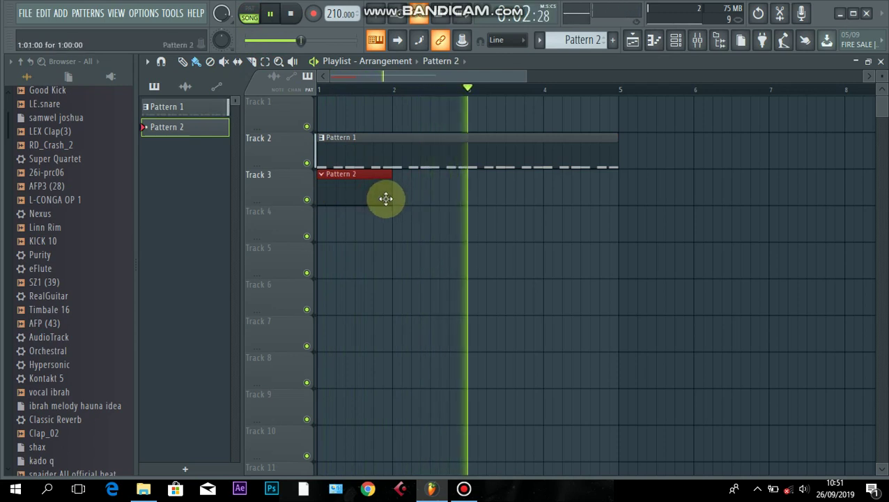
drag(392, 201, 618, 207)
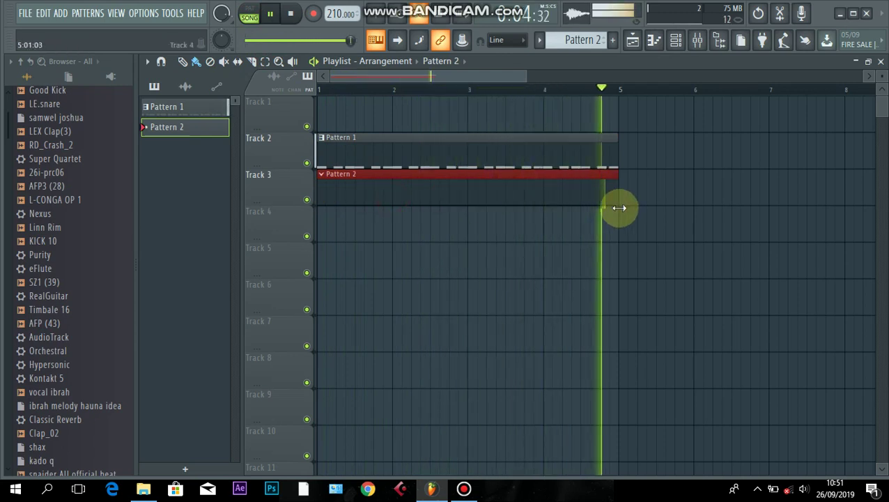
- Insert a Nexus channel above the 808cl_hat_2 channel in the channel rack and move the plugin window clear
click(677, 42)
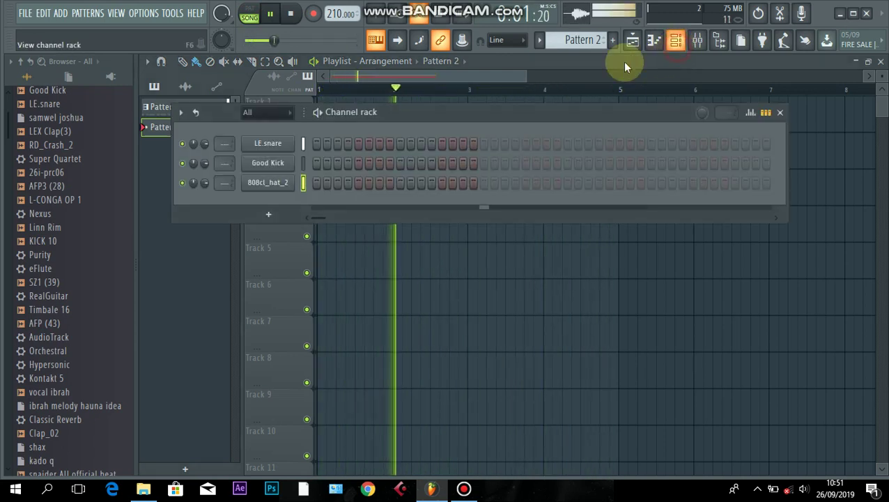
right_click(285, 194)
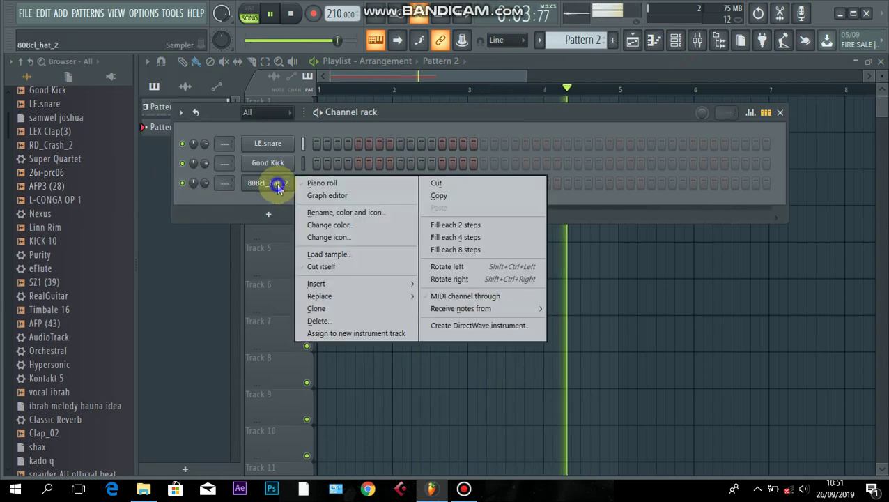
mouse_move(392, 285)
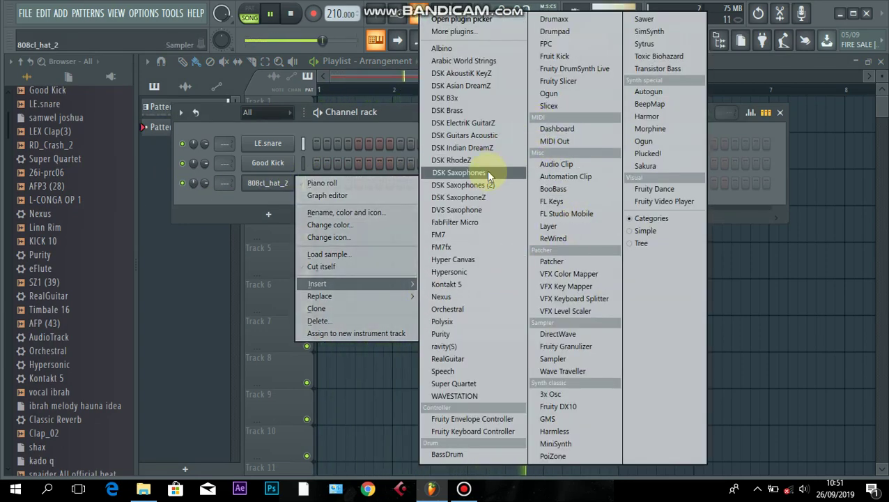
click(471, 302)
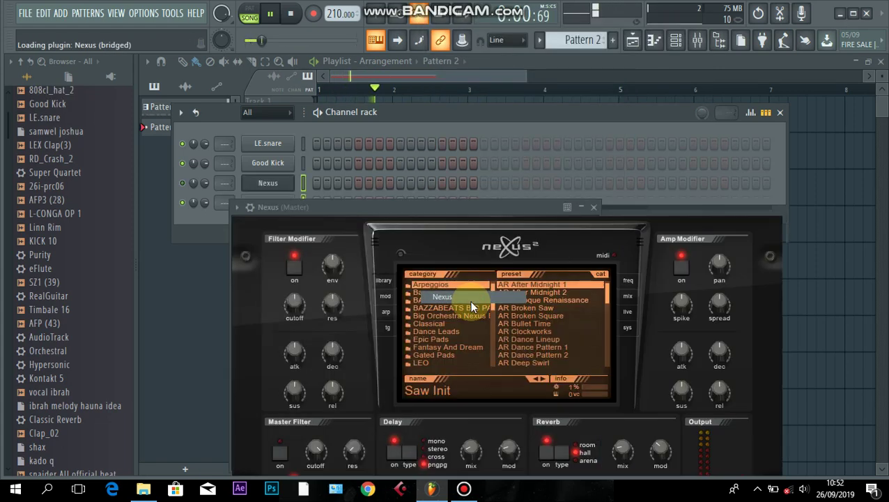
click(485, 210)
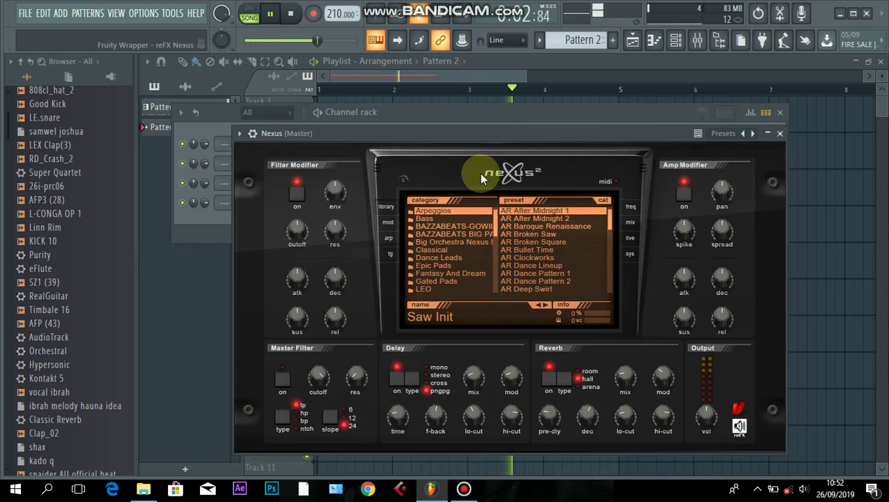
- Load the GT Nylon Clean 1 preset from the XP Guitars category in Nexus and close the plugin window
scroll(494, 230, down, 5)
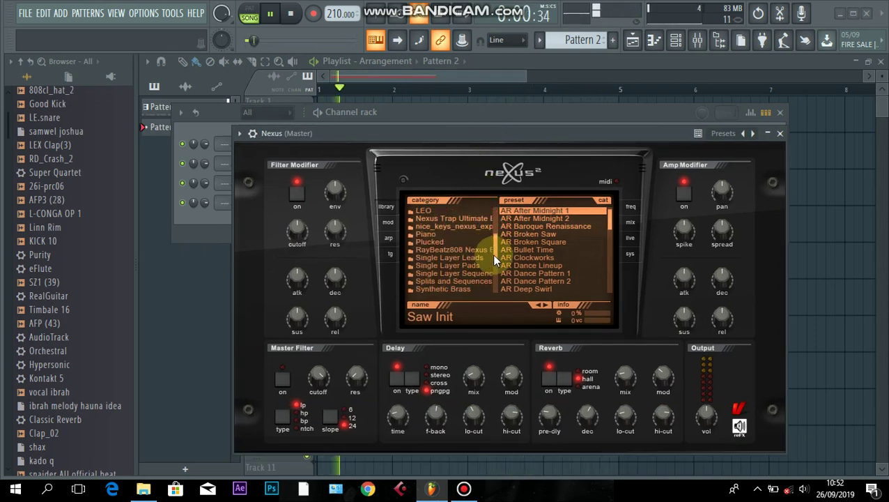
scroll(494, 262, down, 4)
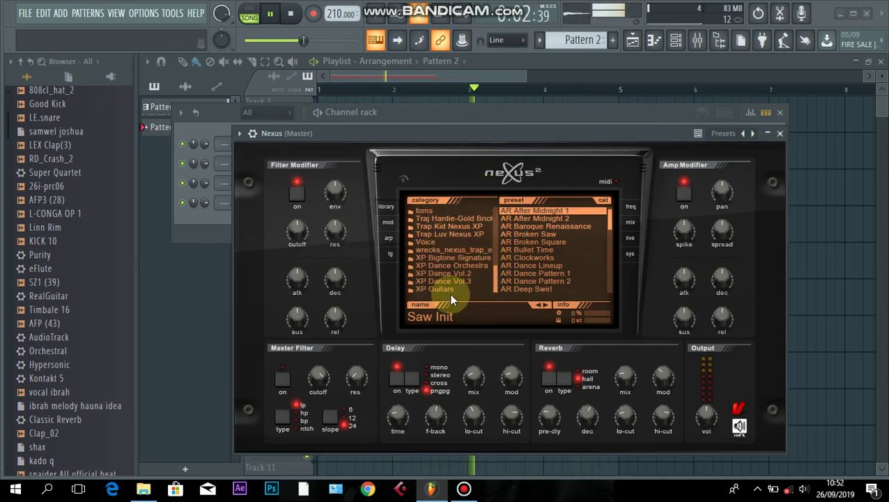
click(439, 288)
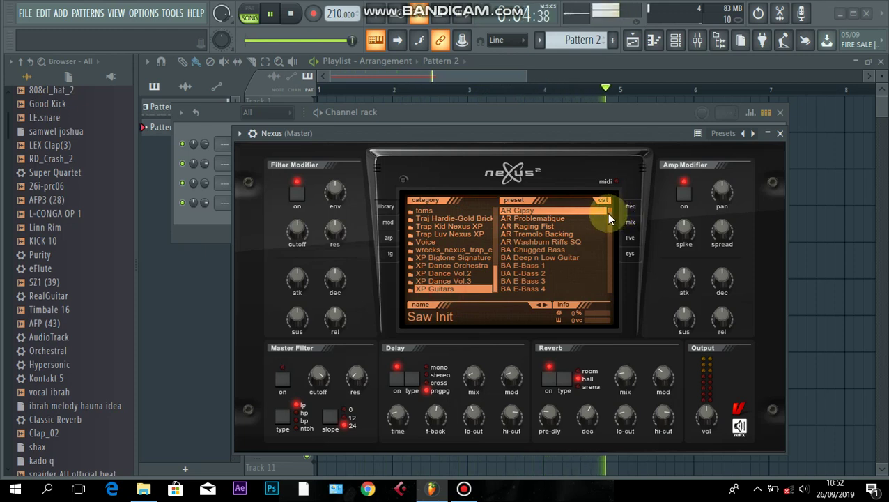
drag(608, 210, 599, 256)
click(554, 273)
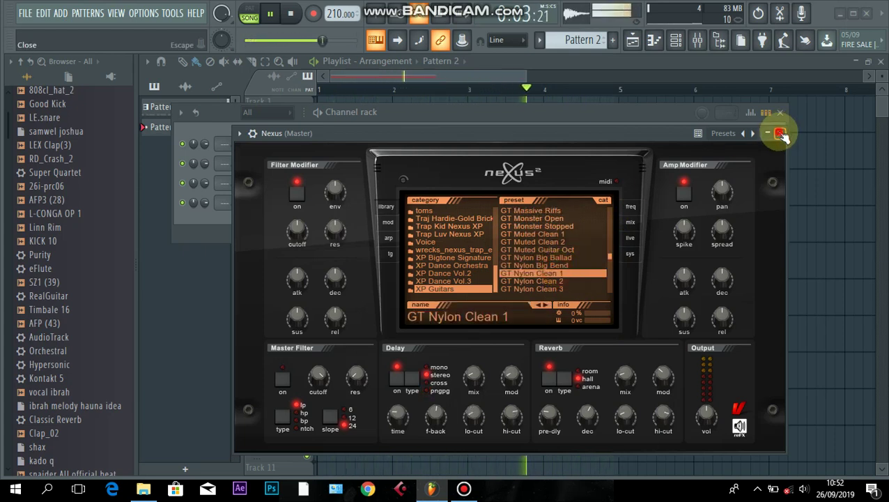
click(780, 133)
- Open the Nexus channel's piano roll and add an E5 note at 1:05:00 with its velocity at about 77%
right_click(294, 182)
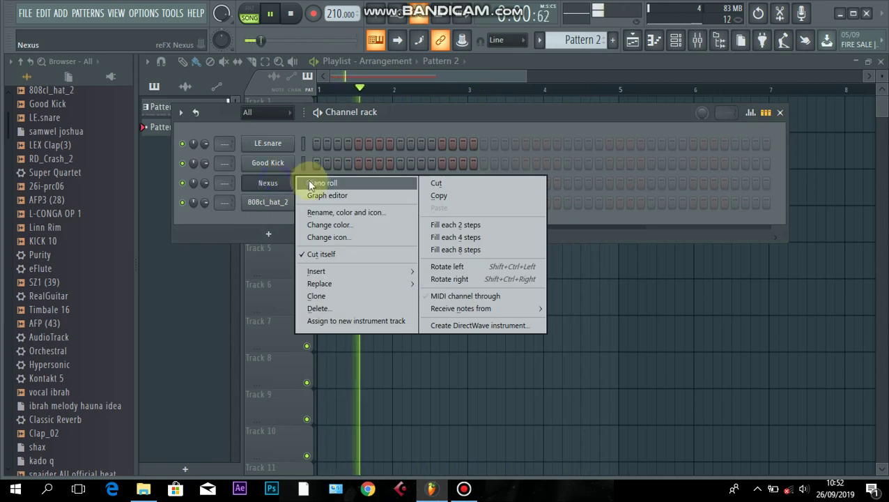
click(307, 182)
key(space)
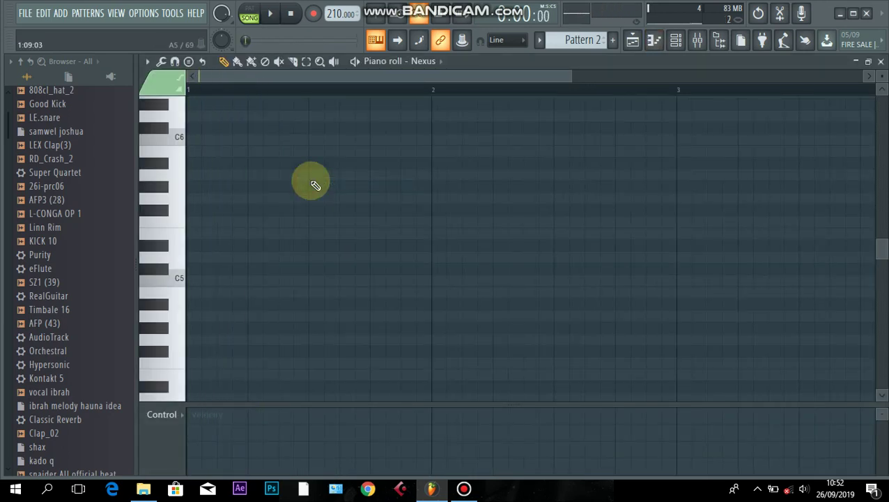
key(space)
key(space)
key(space)
key(space)
drag(250, 288, 251, 232)
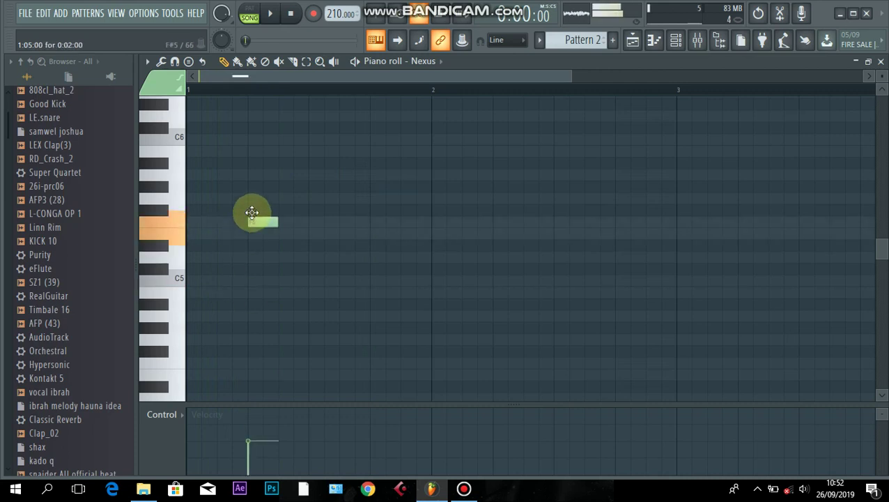
key(space)
key(space)
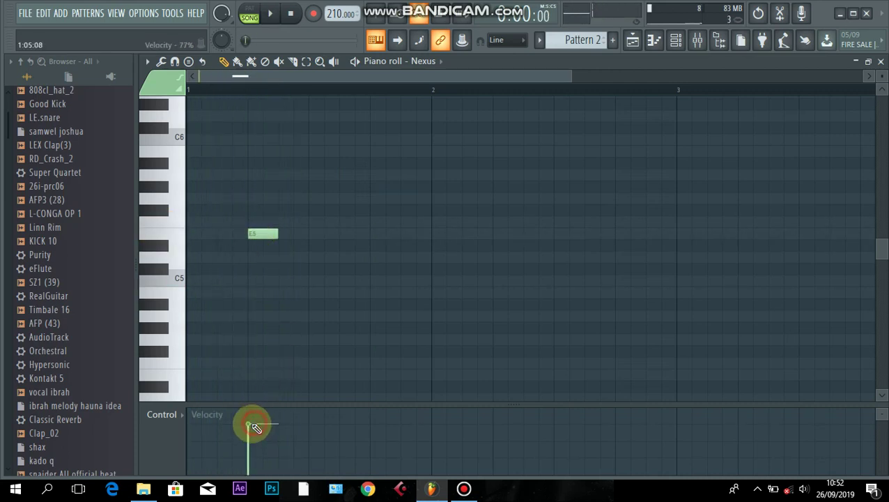
- Set the piano roll snap to 1/2 step and shift the E5 note to 1:04:12
click(524, 43)
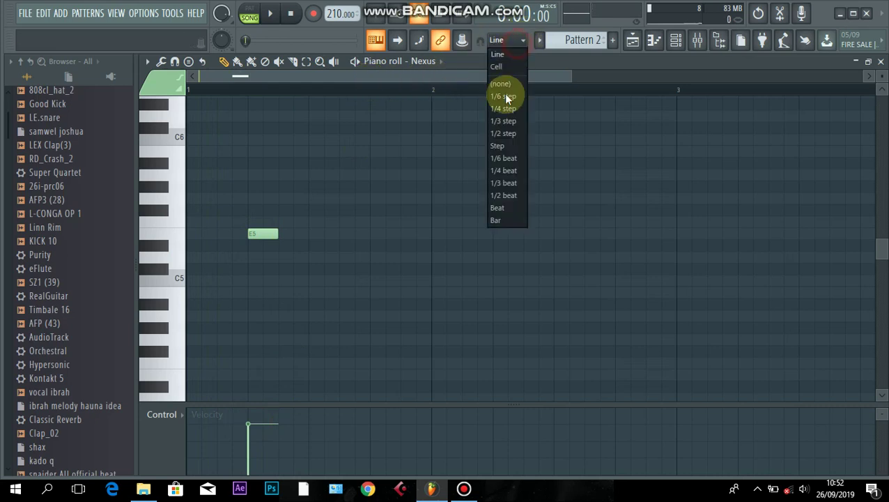
click(506, 134)
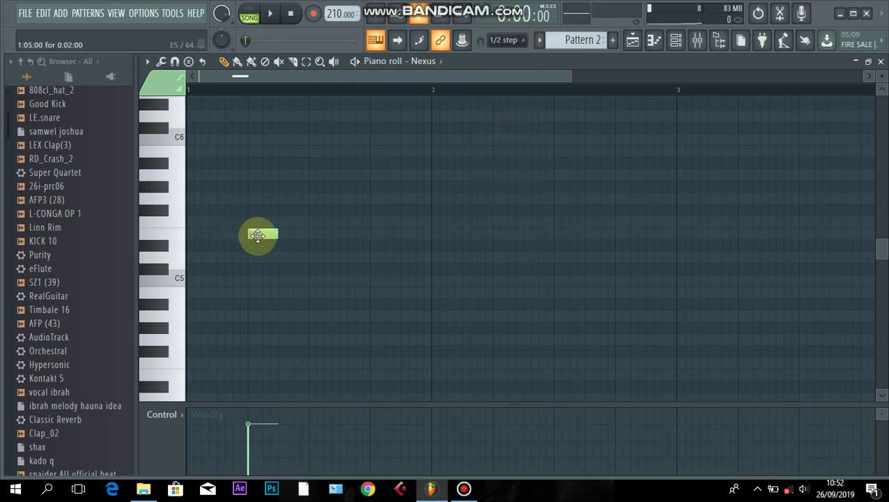
key(space)
key(space)
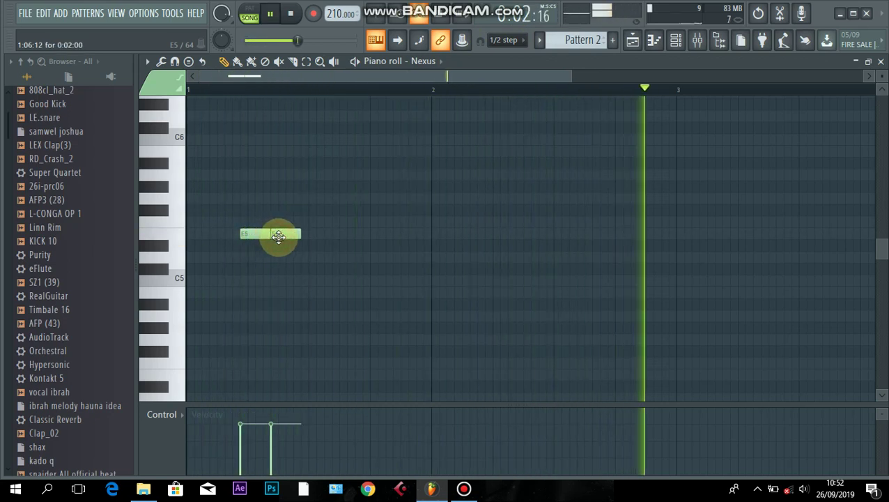
- Lengthen the E5 note to 0:04:12 and place equally long notes G5 at 1:07:00 and A5 at 1:09:00
drag(271, 237, 316, 242)
key(space)
drag(274, 216, 285, 187)
key(space)
key(space)
key(space)
key(space)
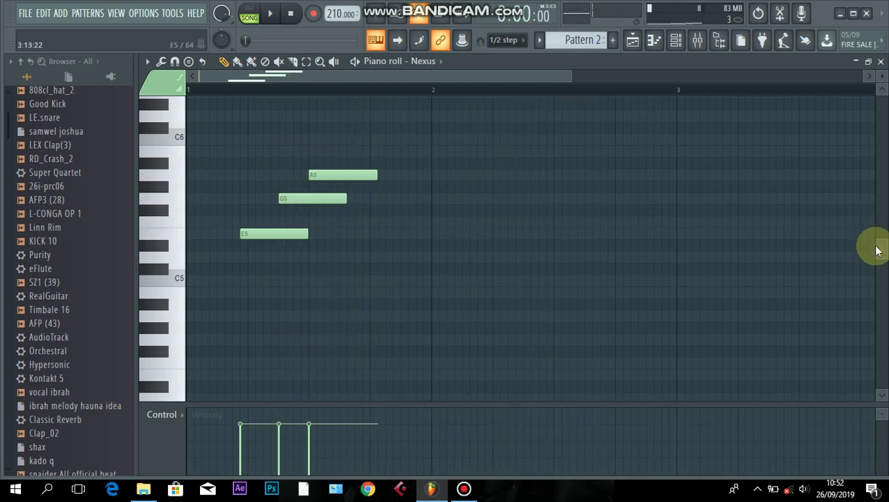
- Shorten the A5 note to 0:02:12 and the G5 note to 0:03:12
drag(882, 253, 882, 245)
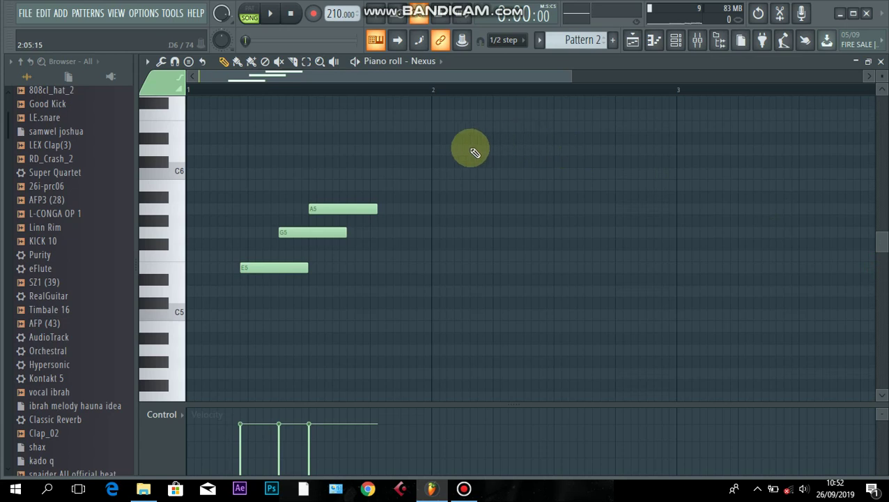
key(space)
key(space)
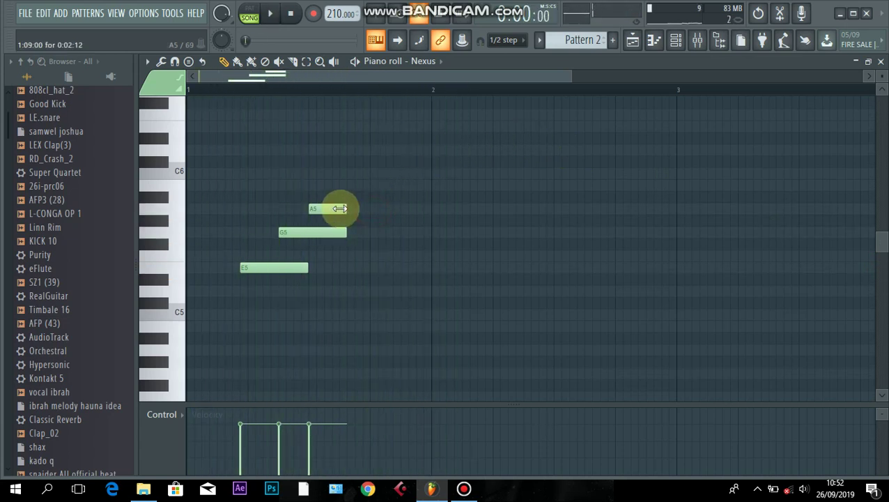
key(space)
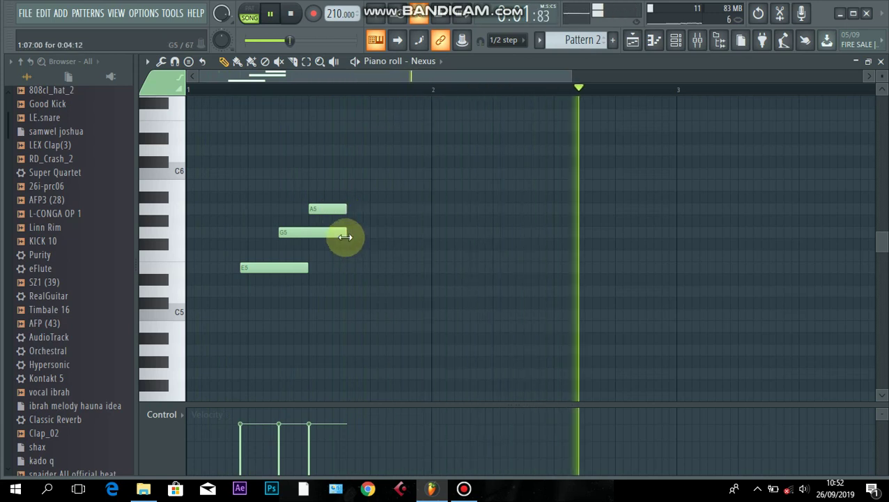
drag(345, 237, 328, 236)
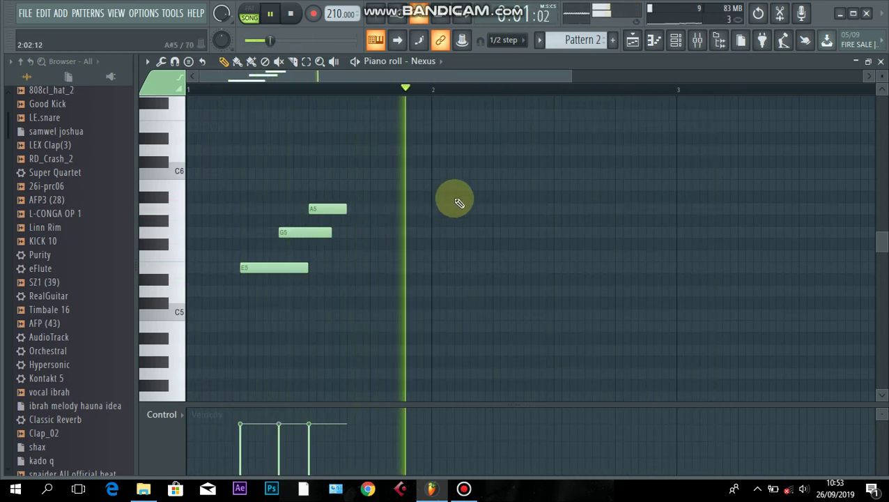
- Copy the three-note phrase to 2:04:12, and again to 3:04:12 transposed up to A5, C6 and D6
key(ctrl+b)
key(space)
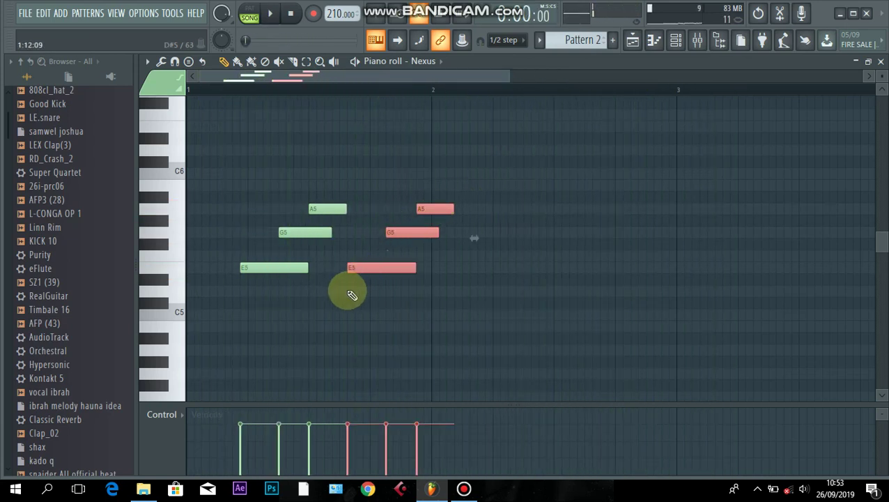
drag(383, 269, 511, 277)
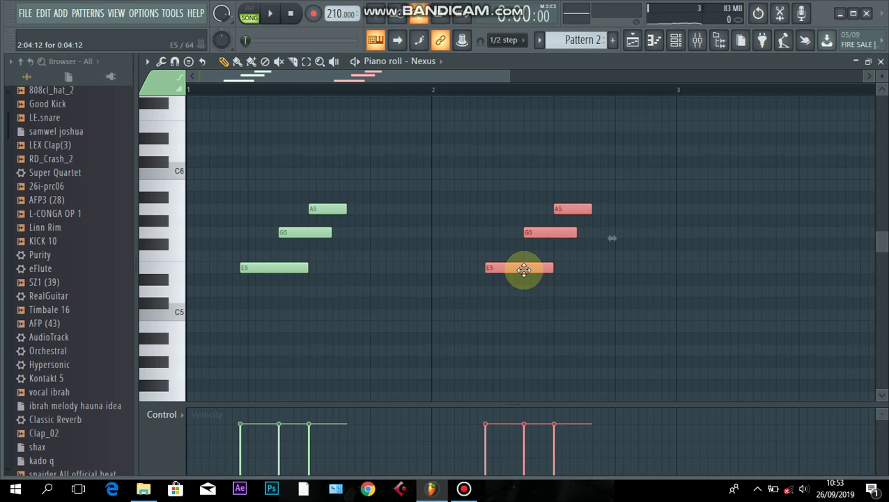
drag(523, 269, 768, 209)
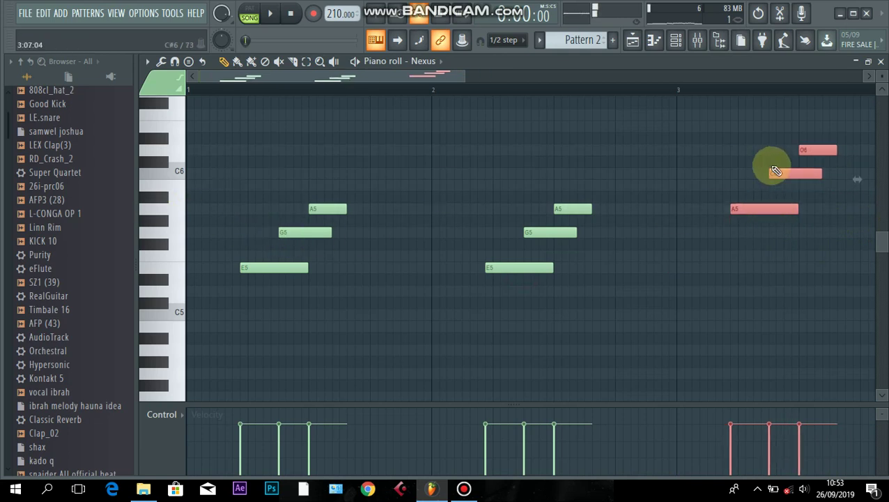
click(703, 167)
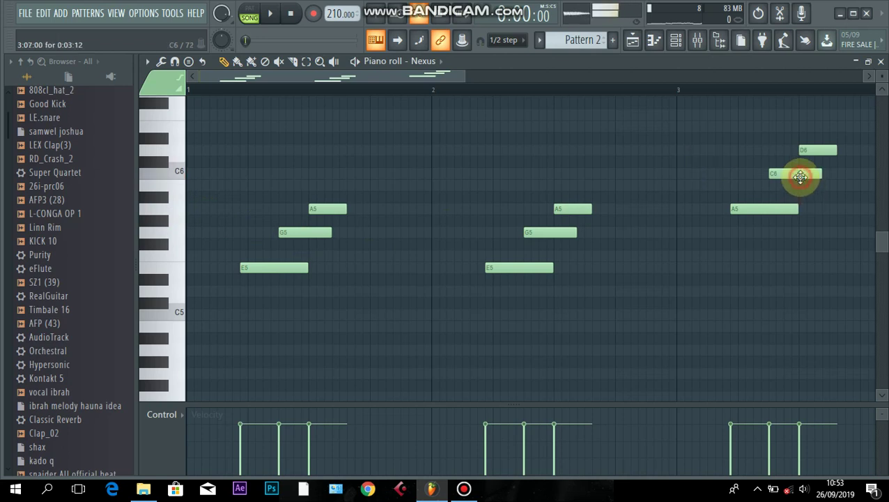
key(space)
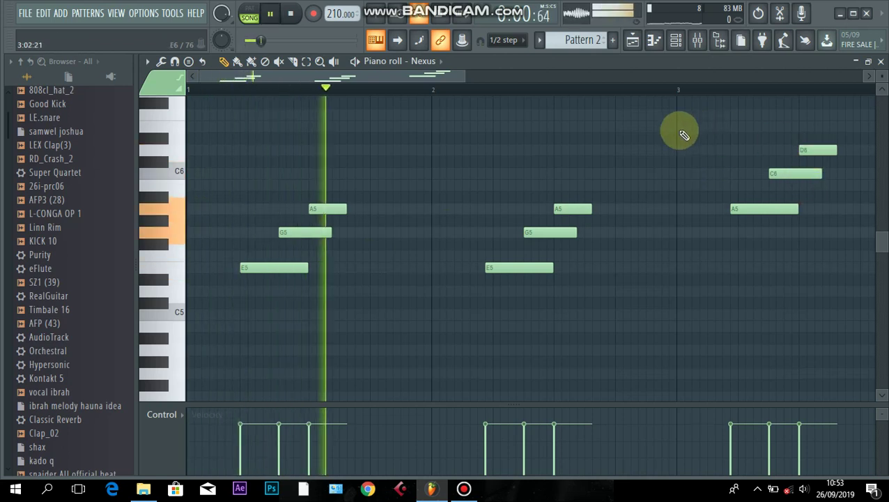
- Copy the phrase into bar 4 at 4:04:12, transposed to B5, D6 and E6
drag(512, 85, 720, 115)
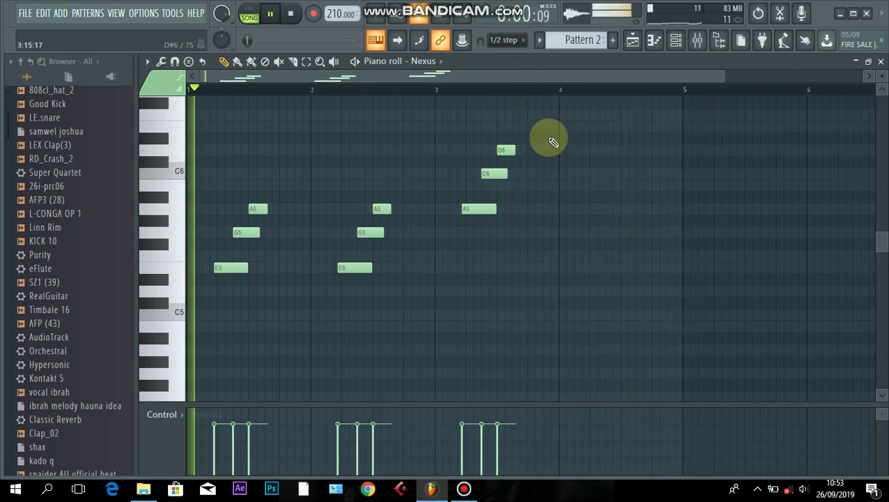
drag(548, 133, 597, 186)
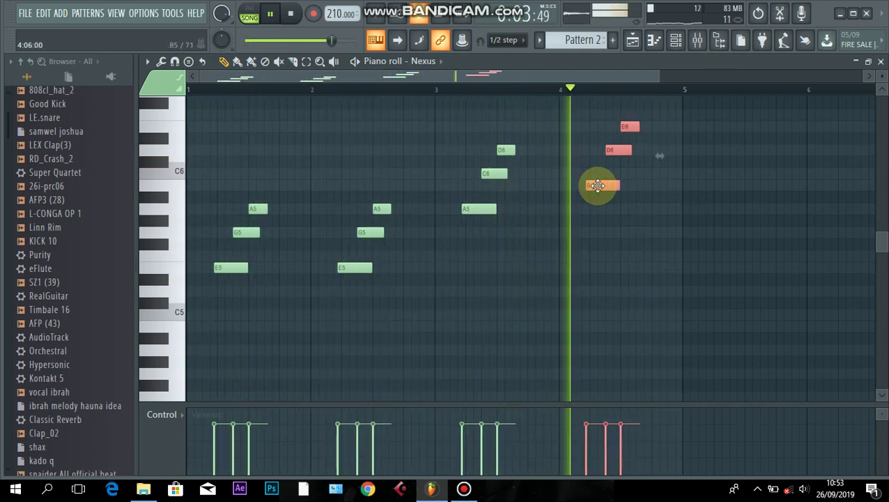
right_click(644, 196)
key(space)
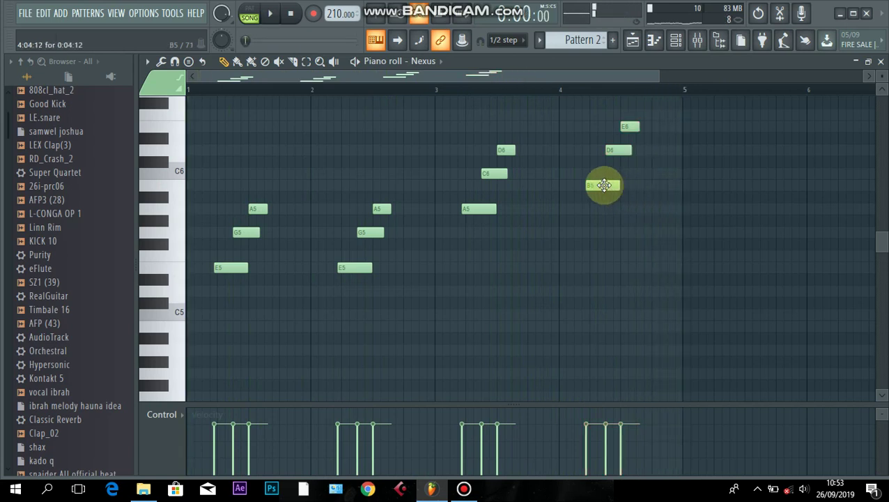
- Raise the bar 4 phrase by a semitone, keep its middle note on D6, and play the melody
drag(675, 118, 584, 240)
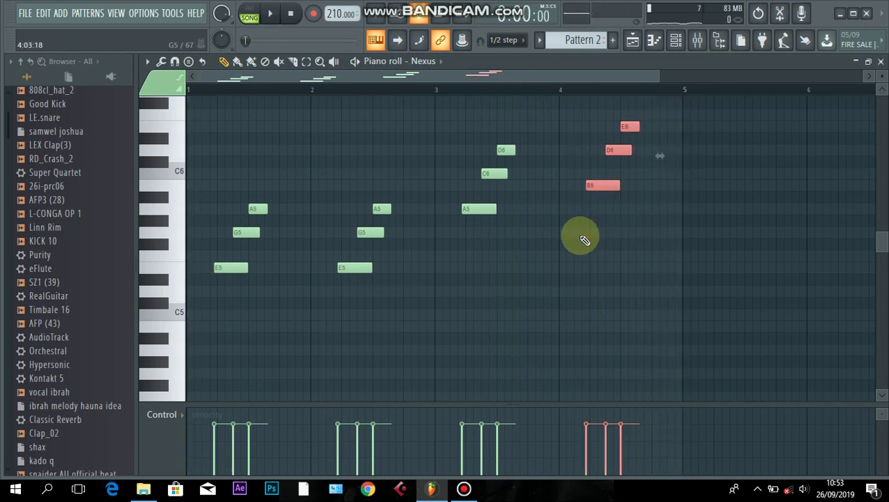
key(shift+Up)
click(584, 240)
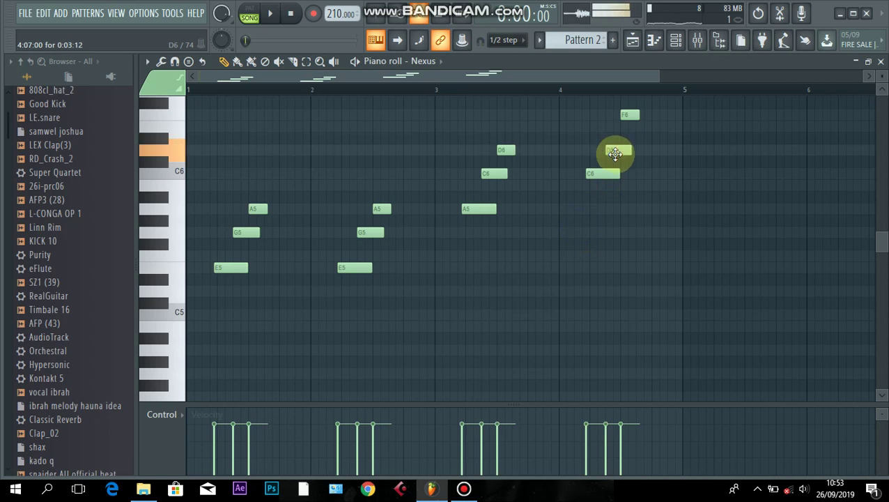
key(space)
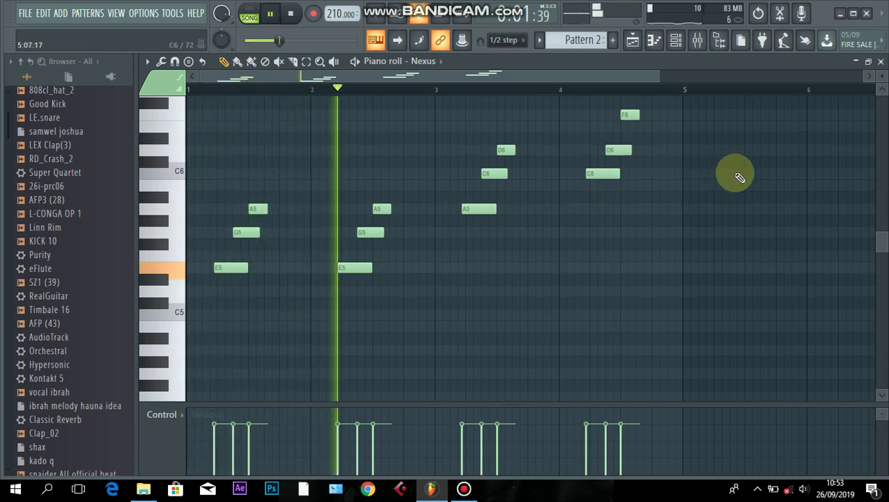
- Close the Nexus piano roll, reopen it from the channel rack and stop playback
click(880, 62)
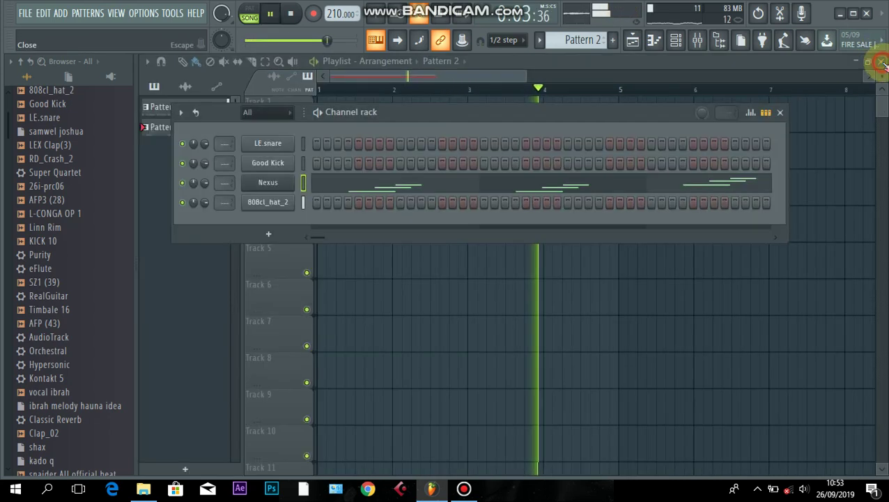
click(488, 184)
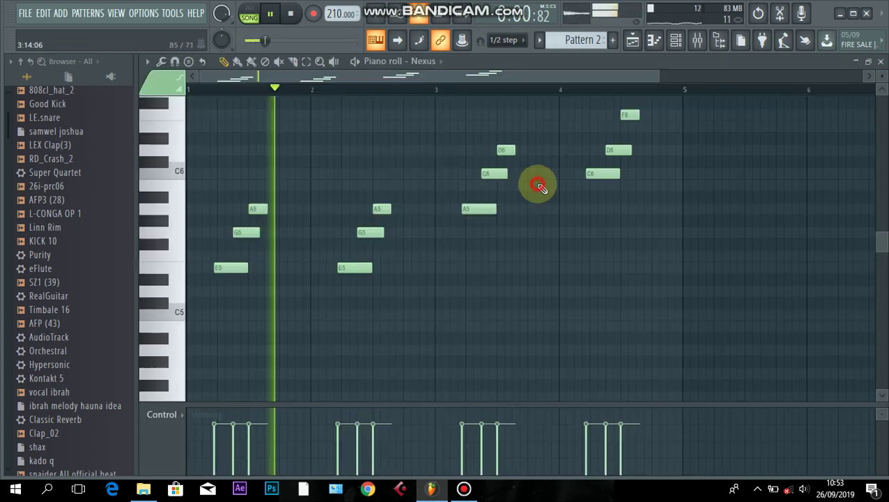
key(space)
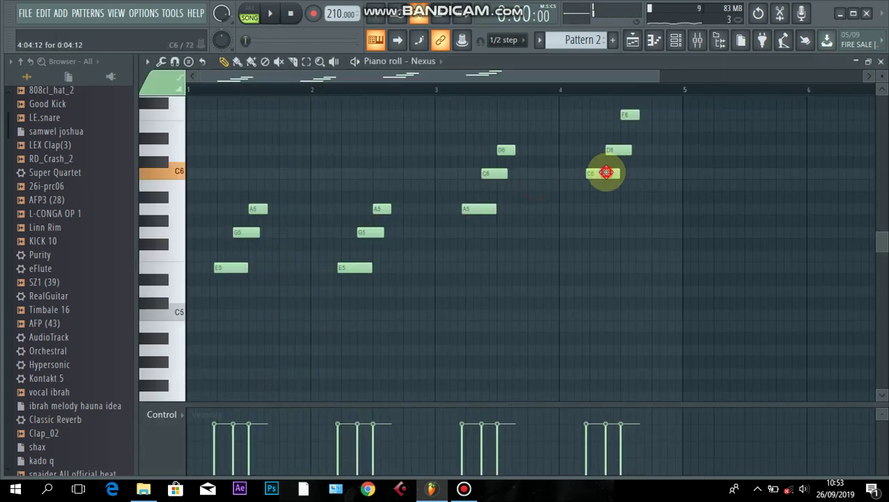
- Lower the last note of the bar 4 phrase to E6, play the melody and close the Nexus piano roll
click(620, 152)
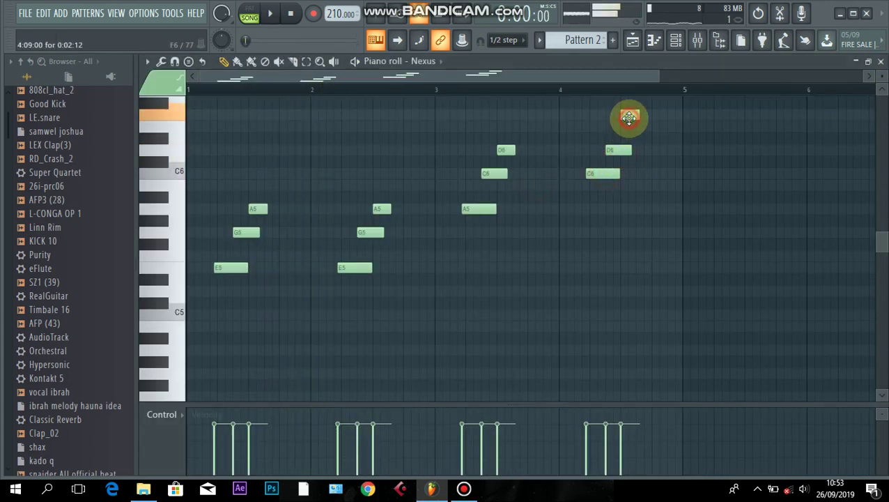
drag(629, 128, 629, 132)
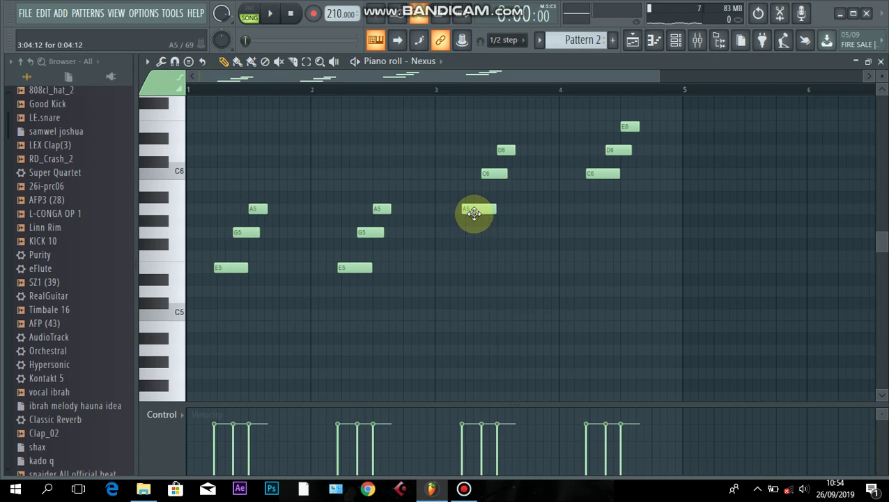
key(space)
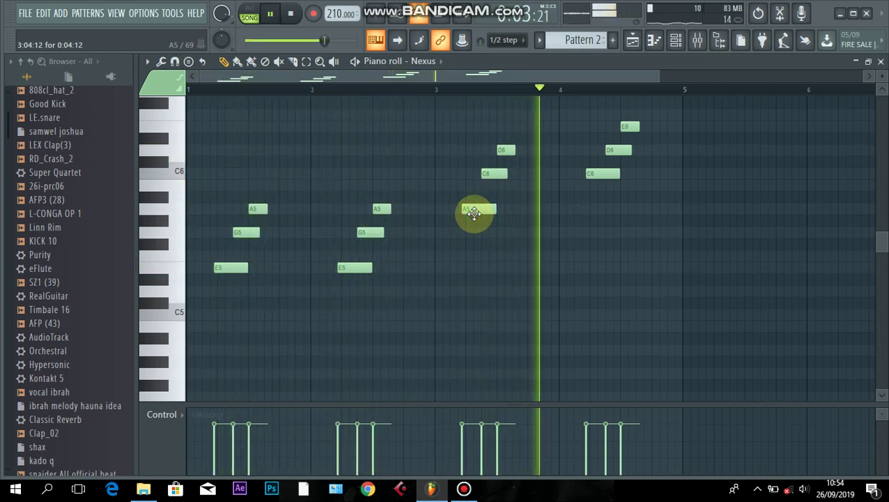
click(882, 62)
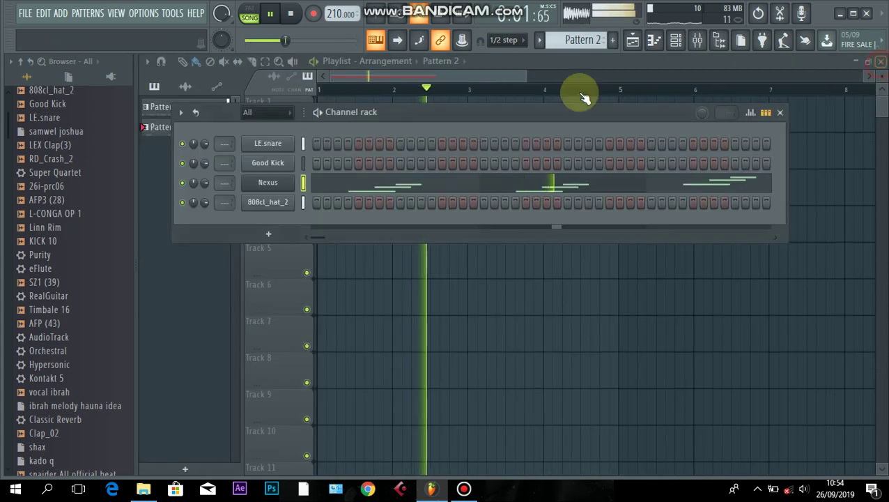
- Insert an Albino synth channel above 808cl_hat_2 from the full generator plugin list and reposition its window
right_click(260, 203)
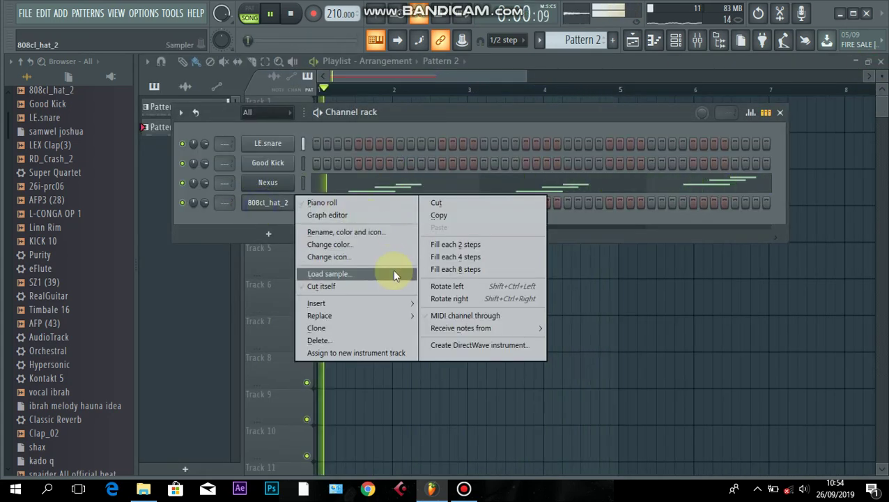
mouse_move(391, 315)
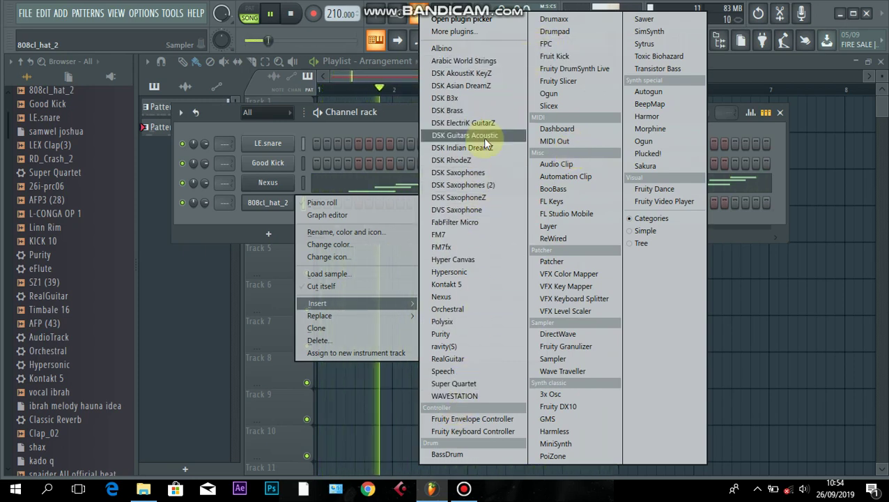
click(466, 31)
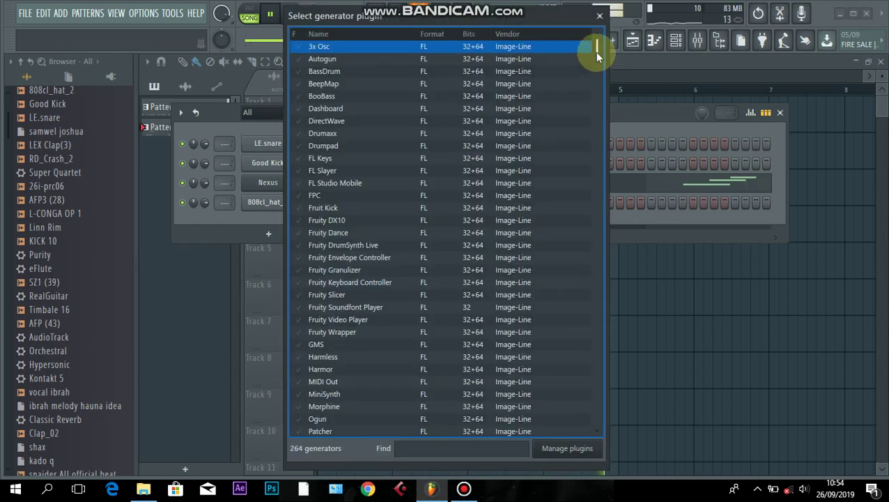
drag(592, 53, 574, 114)
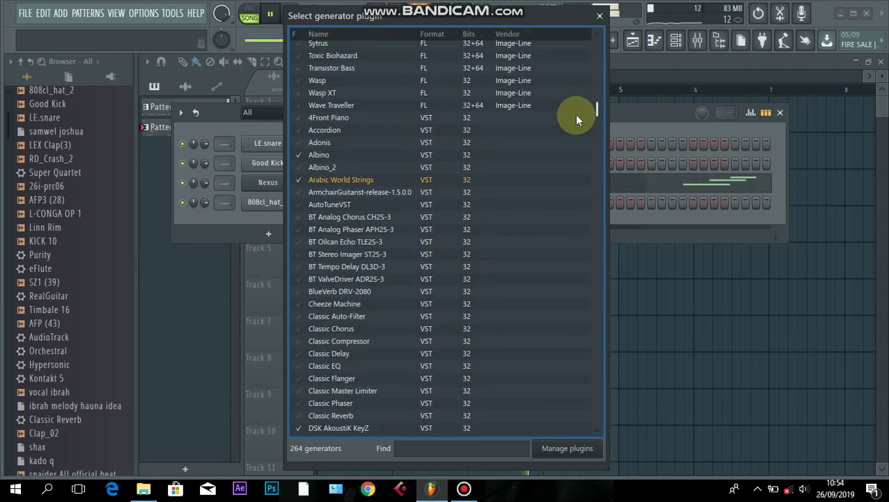
click(326, 155)
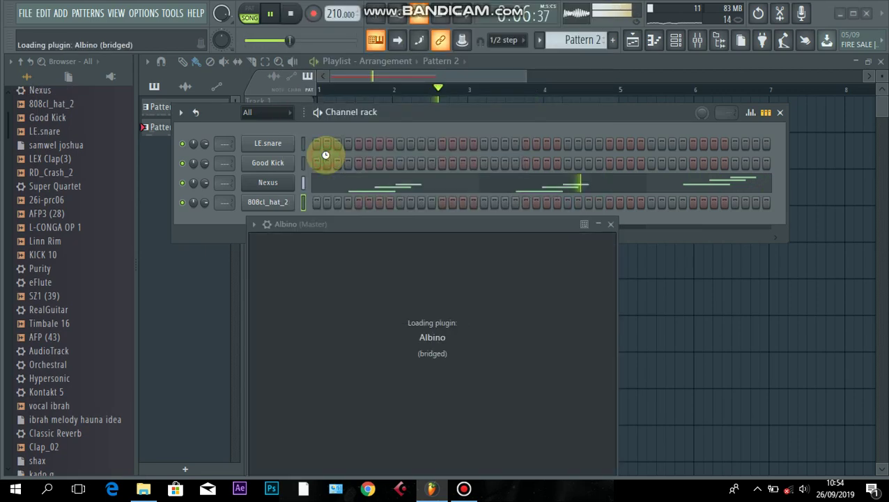
drag(440, 222, 387, 84)
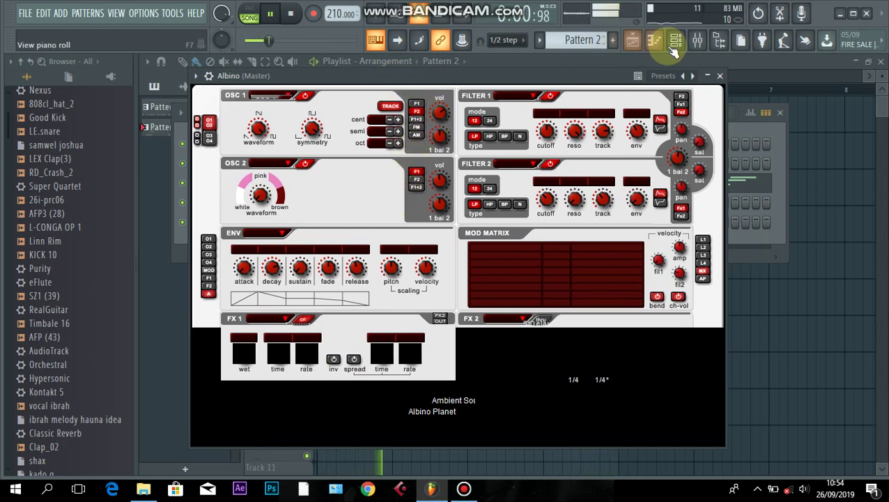
- View Albino's preset list and its VST wrapper settings, and return to the full synth interface
click(683, 77)
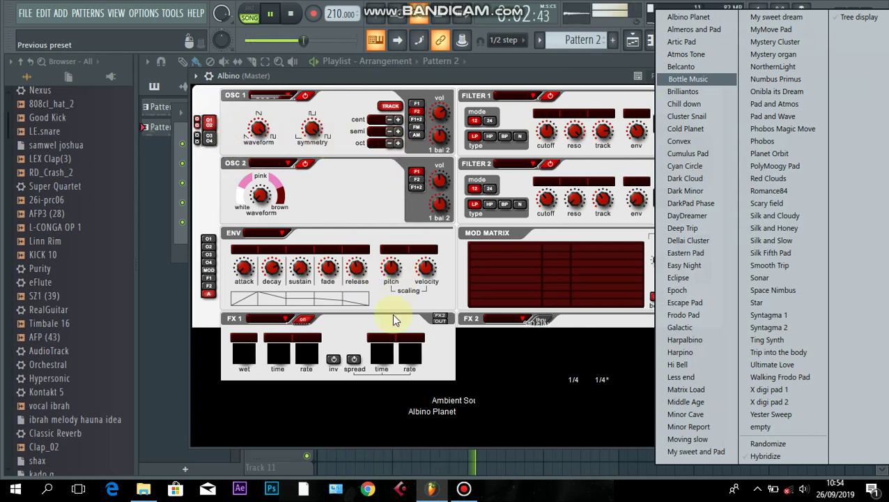
click(208, 78)
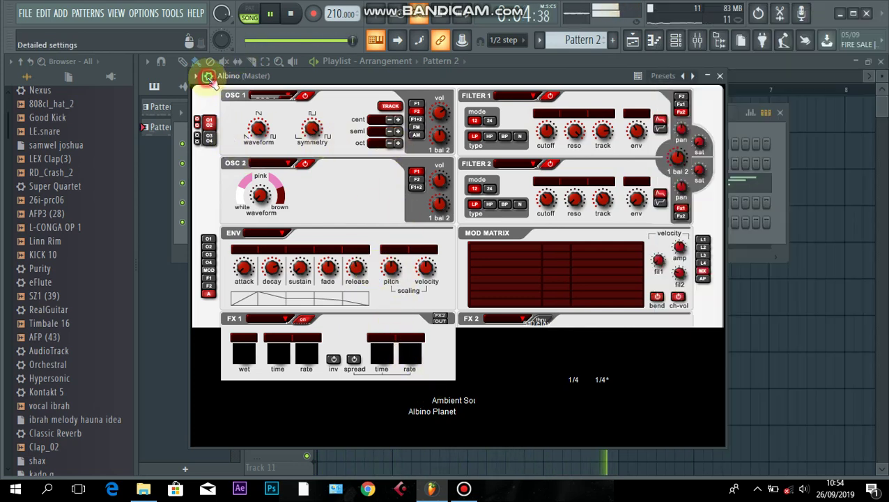
click(209, 77)
click(238, 98)
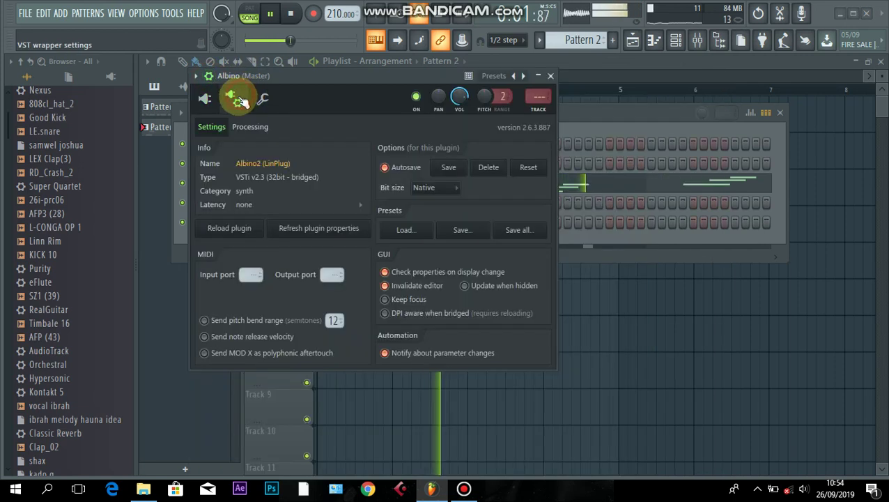
click(206, 99)
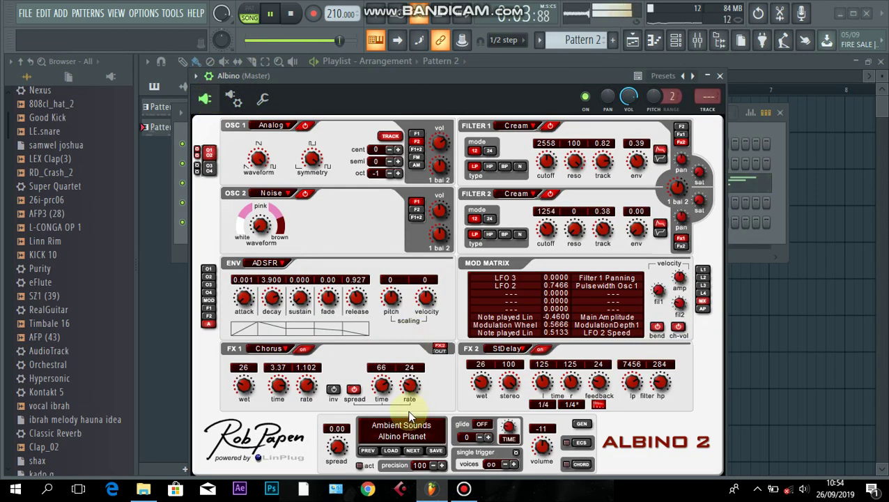
- Look through Albino's sound banks and the Ambient Sounds presets without choosing one, and close the synth window
click(403, 429)
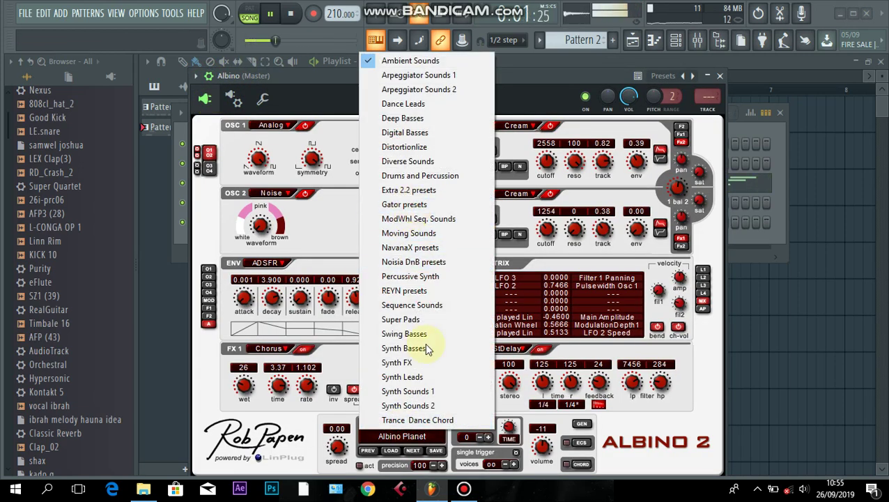
click(414, 435)
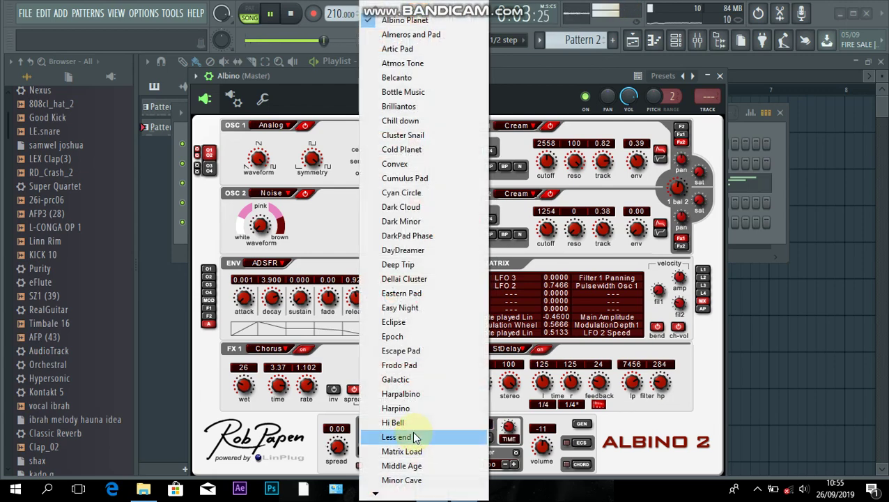
click(565, 257)
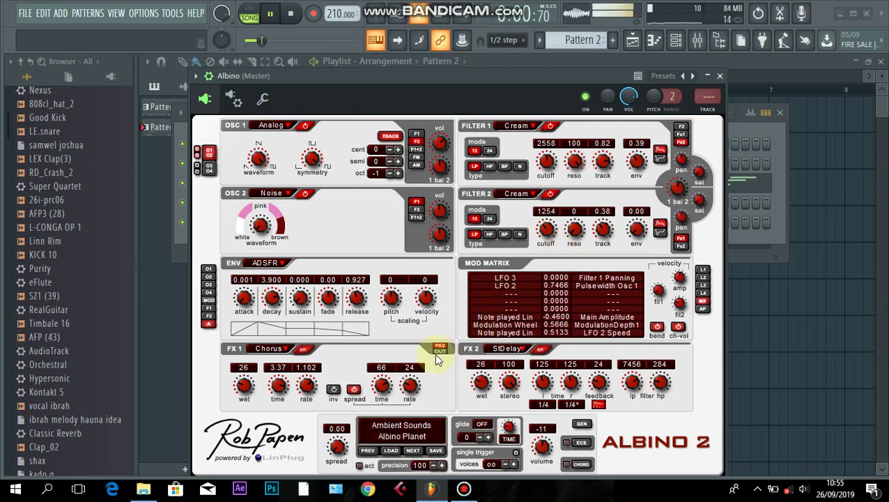
click(402, 426)
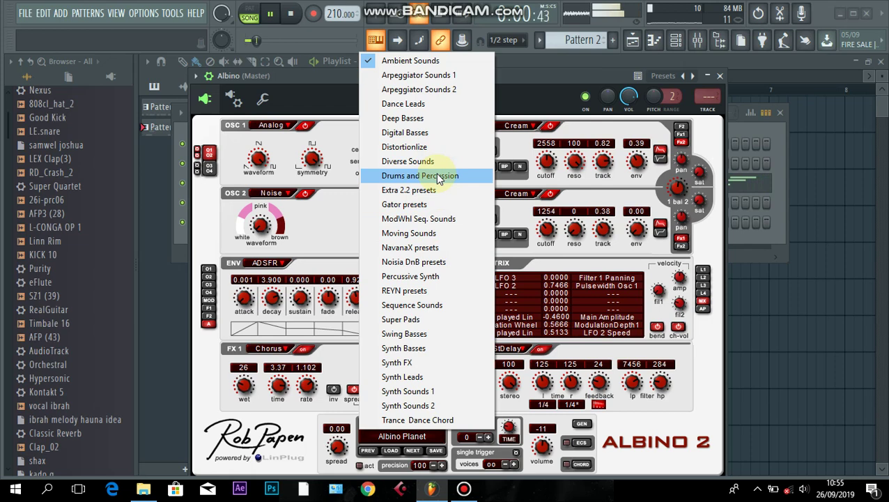
click(342, 369)
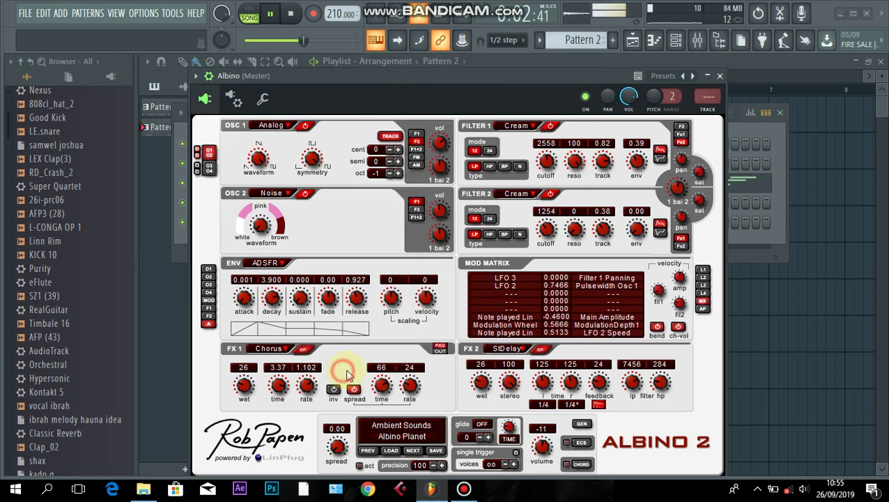
click(412, 430)
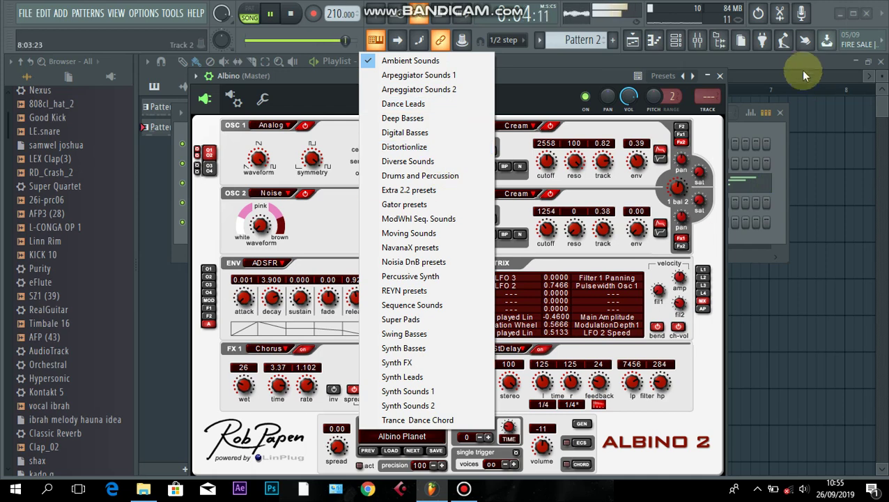
click(724, 82)
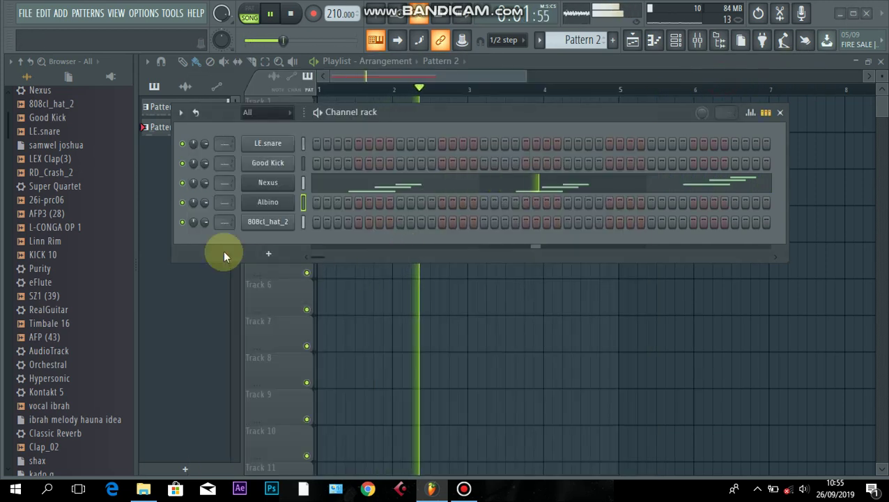
- Replace the Albino channel's instrument with Morphine
right_click(266, 202)
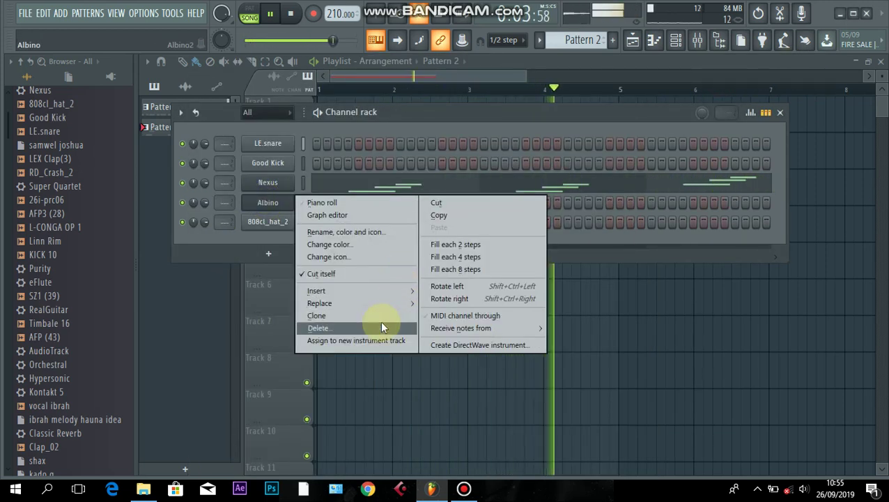
mouse_move(385, 308)
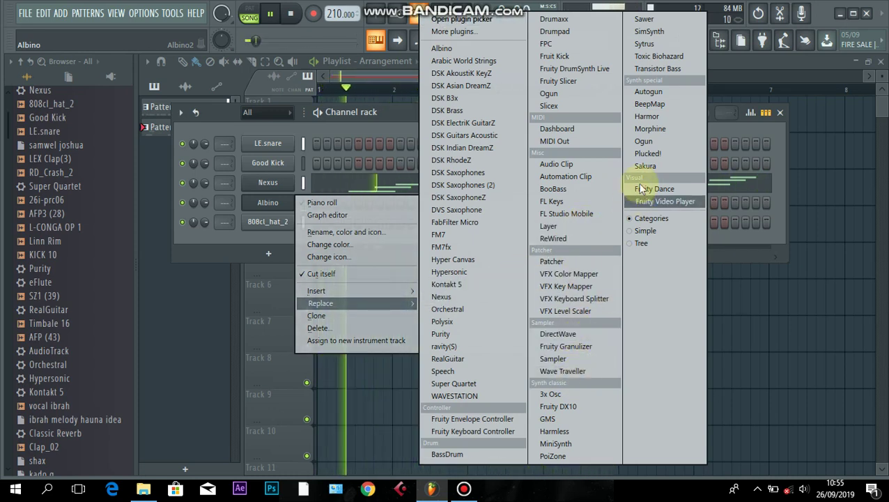
click(652, 128)
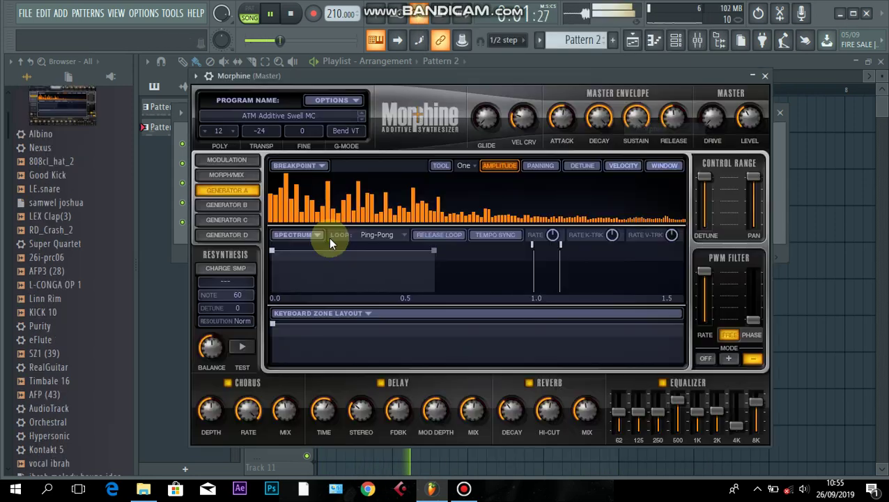
- Choose the STR Jazzy FG program from Morphine's Strings bank and close the synth window
click(309, 117)
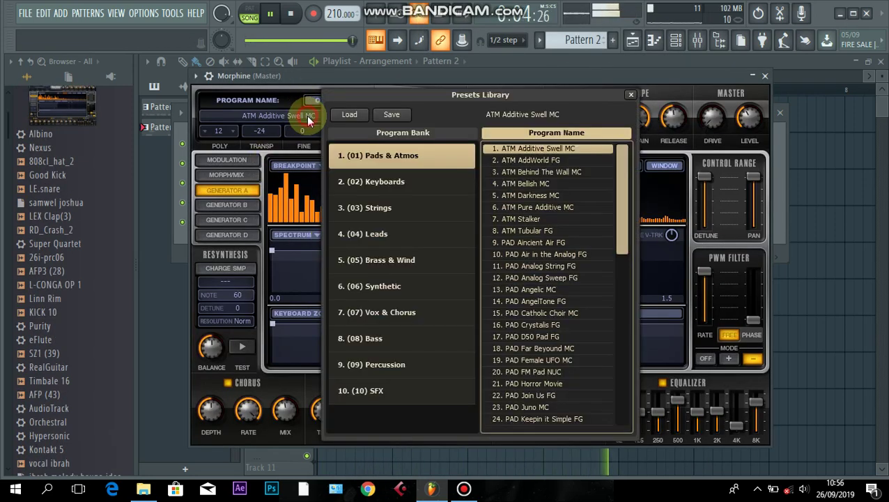
click(403, 207)
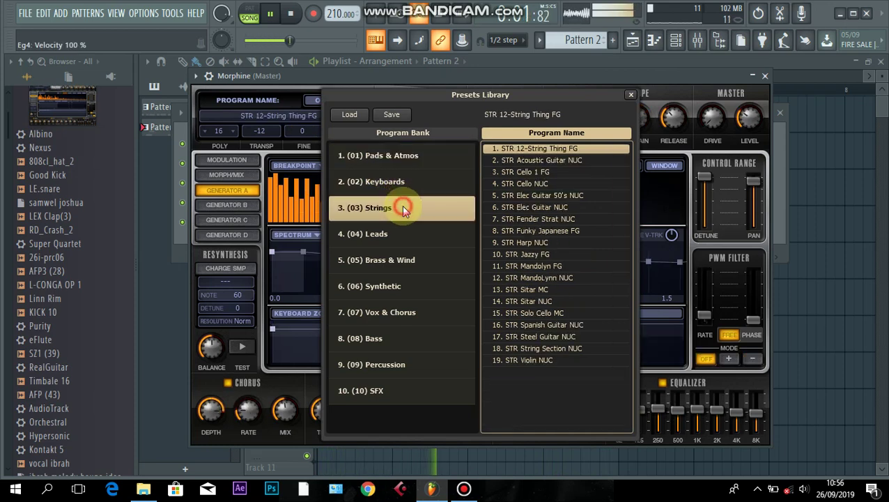
click(537, 255)
click(765, 74)
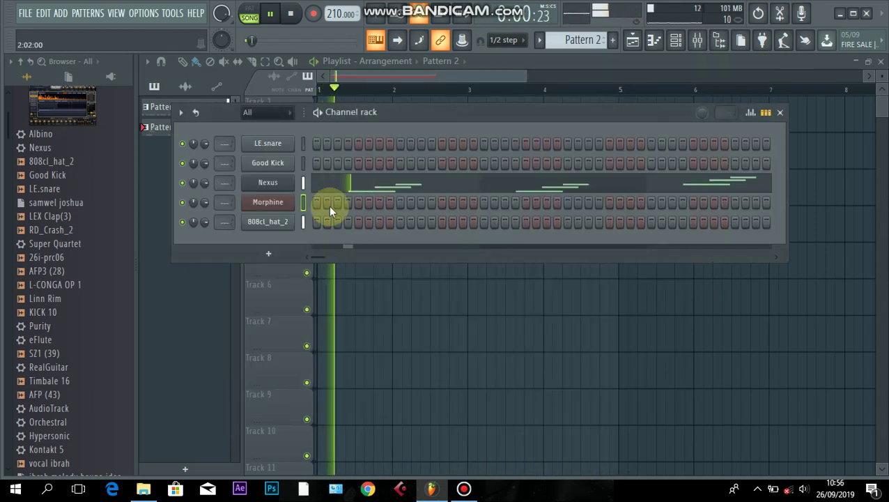
- Draw a stacked A4, C5 and E5 chord at 1:12:12 in Morphine's piano roll and play it with the melody
right_click(291, 202)
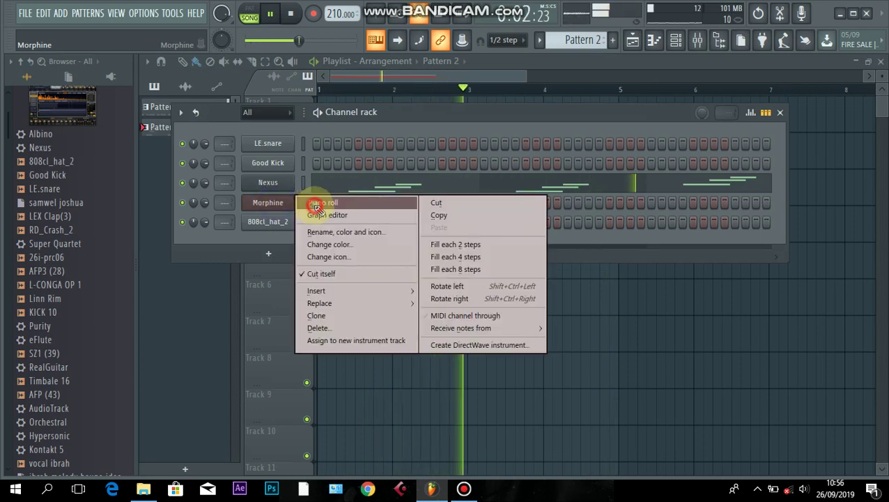
click(313, 202)
key(space)
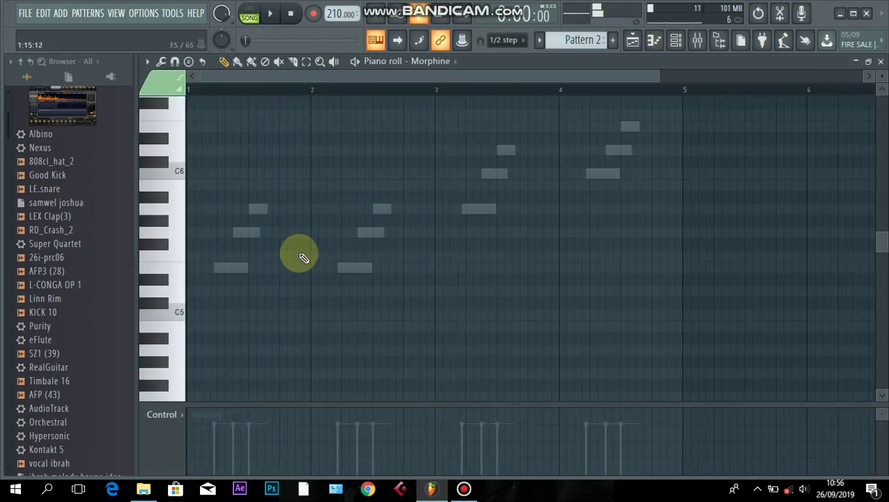
drag(275, 291, 270, 356)
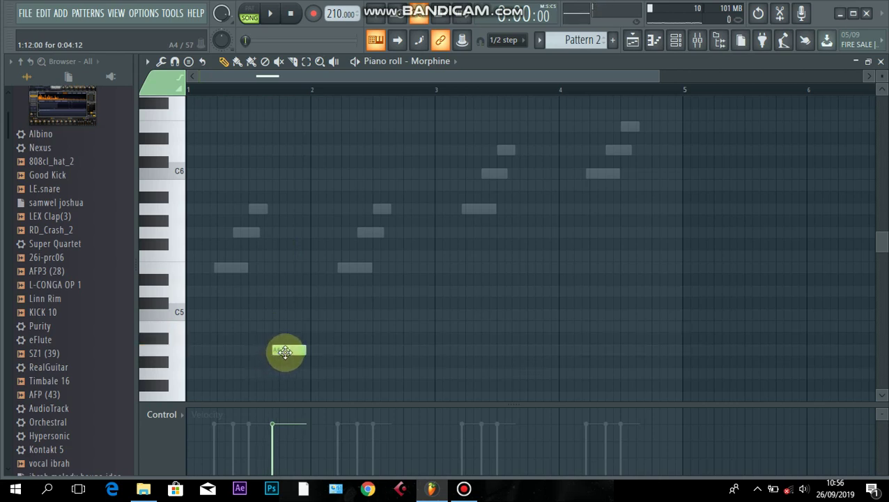
click(273, 315)
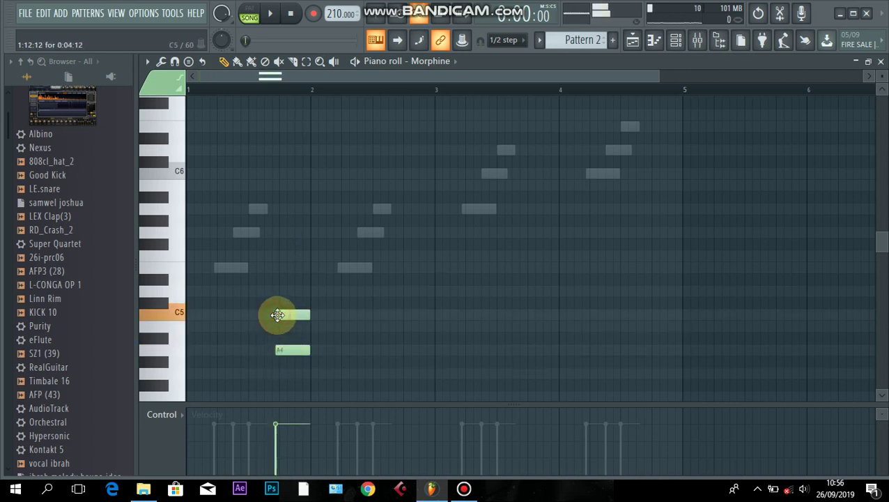
drag(275, 272, 276, 268)
key(space)
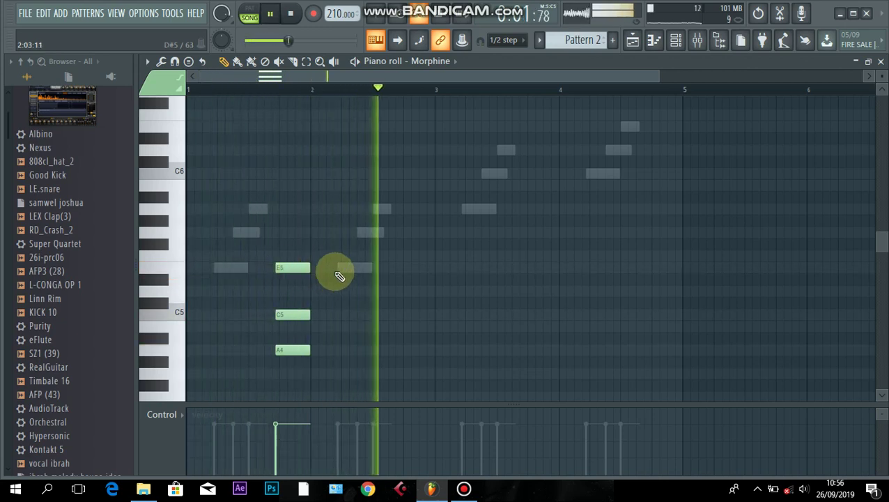
- Select the three chord notes and lengthen them together so they end about halfway through bar 2
drag(337, 252, 283, 384)
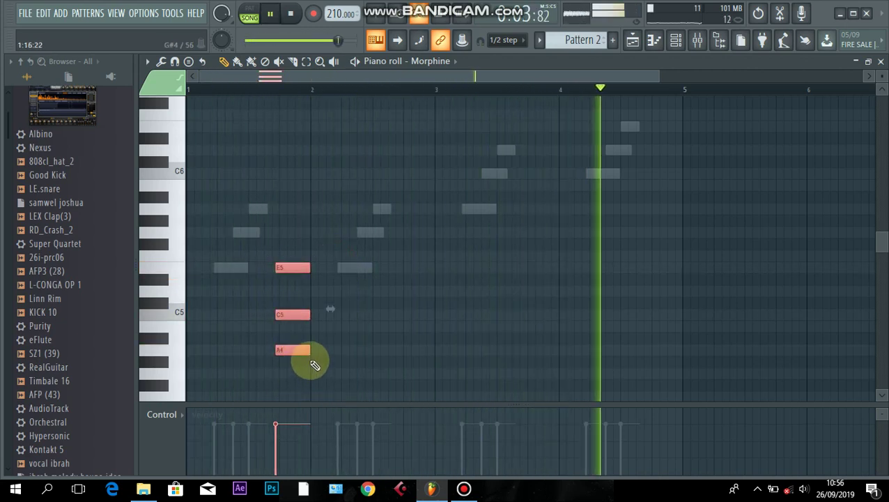
drag(309, 350, 435, 365)
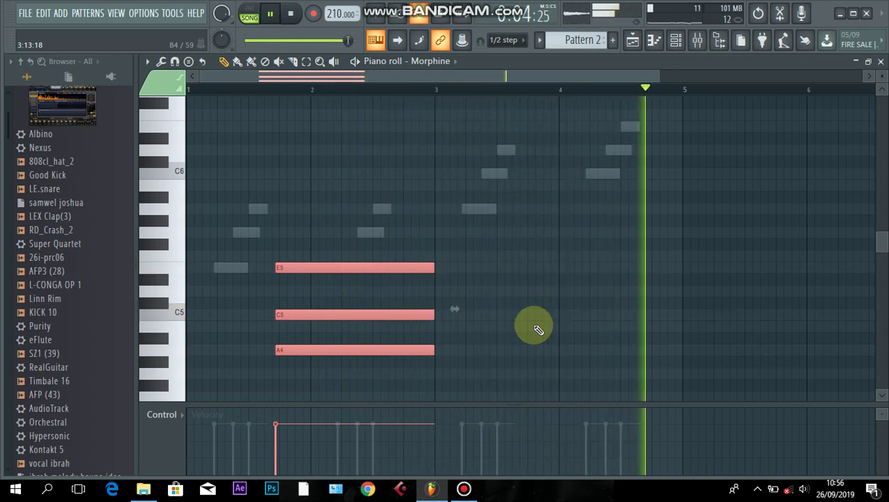
drag(433, 349, 372, 355)
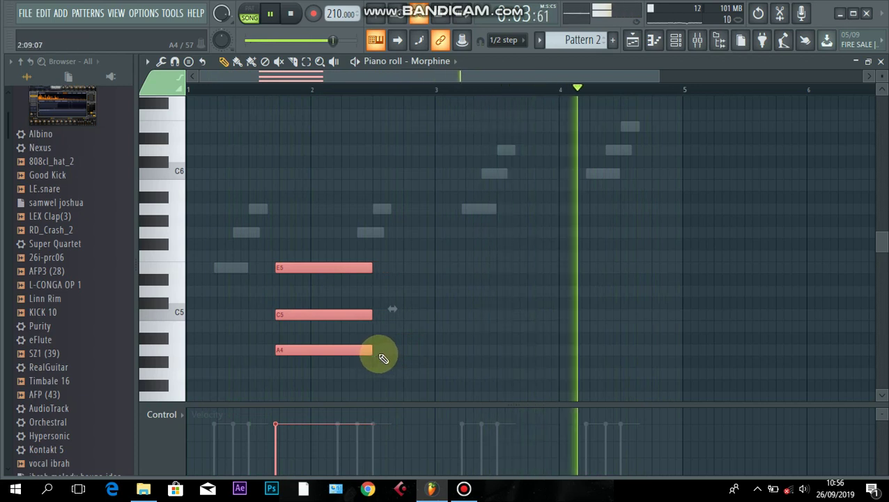
- Add a stacked D5, F5 and A5 chord near the end of bar 3 in Morphine's piano roll
click(528, 354)
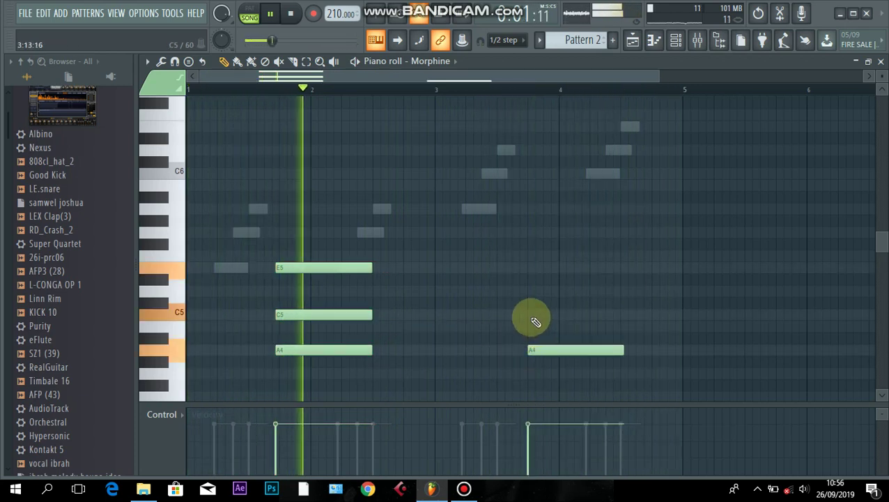
drag(540, 350, 543, 287)
key(space)
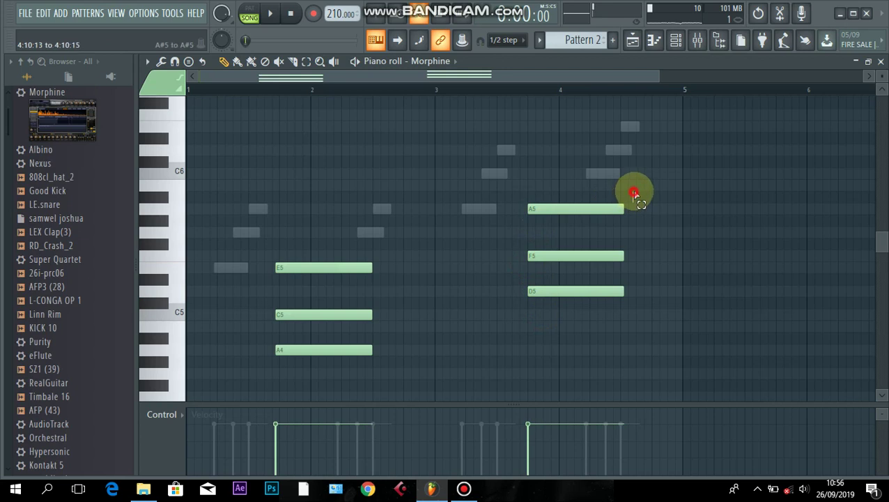
- Shorten the D5 chord, duplicate it as E5, G5 and B5 at 4:12:12 ending at bar 5, and close the piano roll
drag(633, 194, 587, 305)
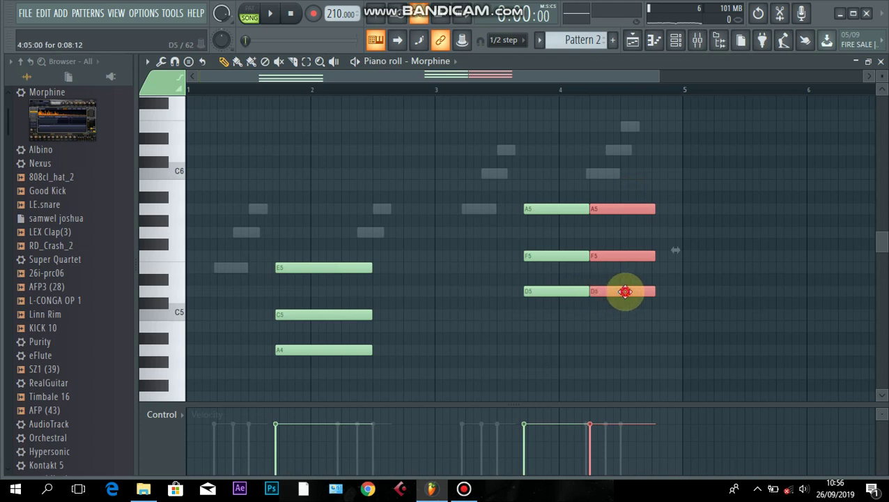
drag(625, 291, 674, 262)
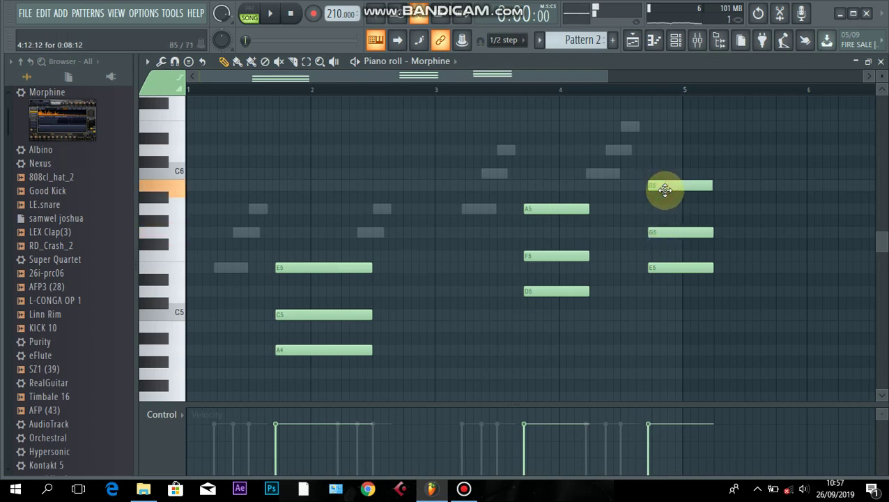
drag(717, 200, 684, 284)
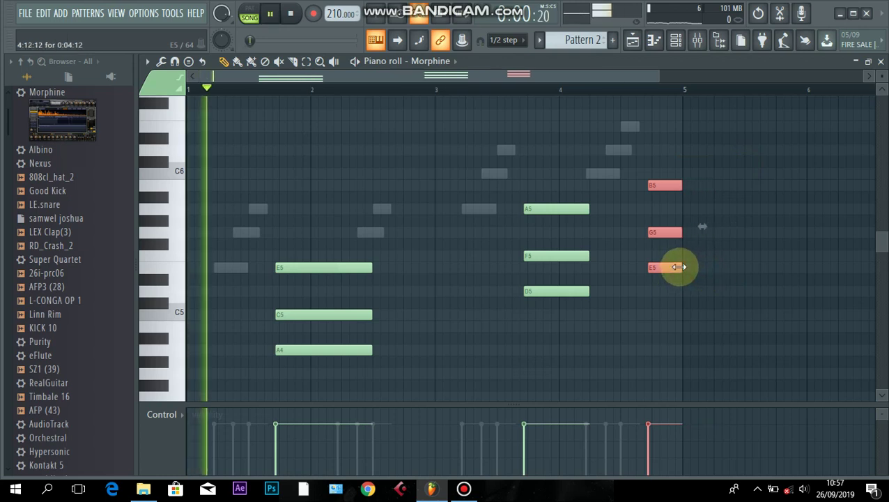
ctrl+click(745, 264)
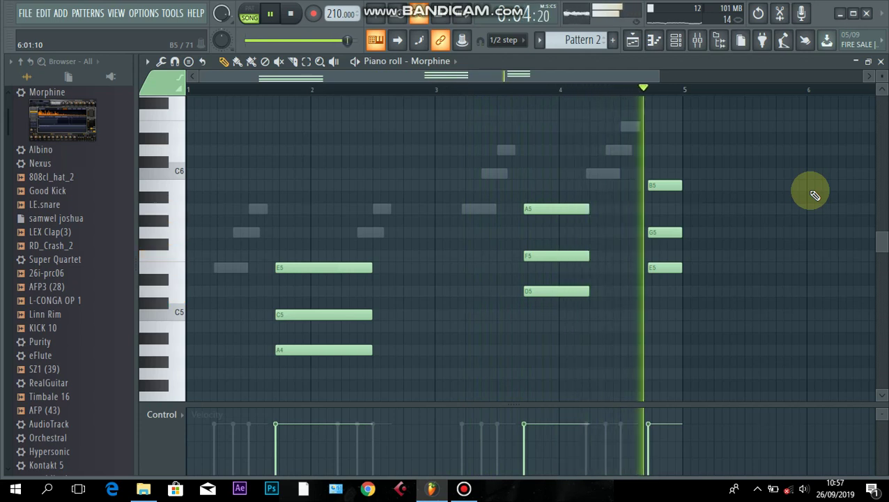
click(880, 61)
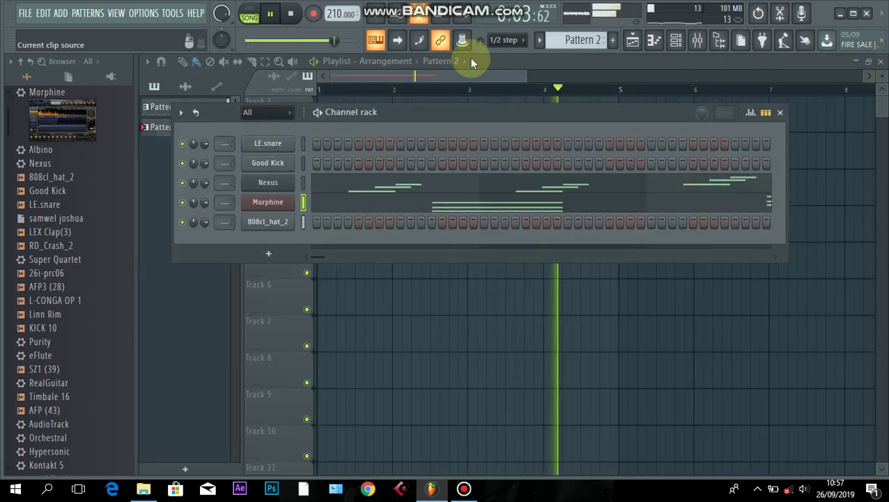
- Switch to Pattern 1 and look through the sample 3 folder and the loose samples in the browser for a sound
scroll(576, 40, down, 1)
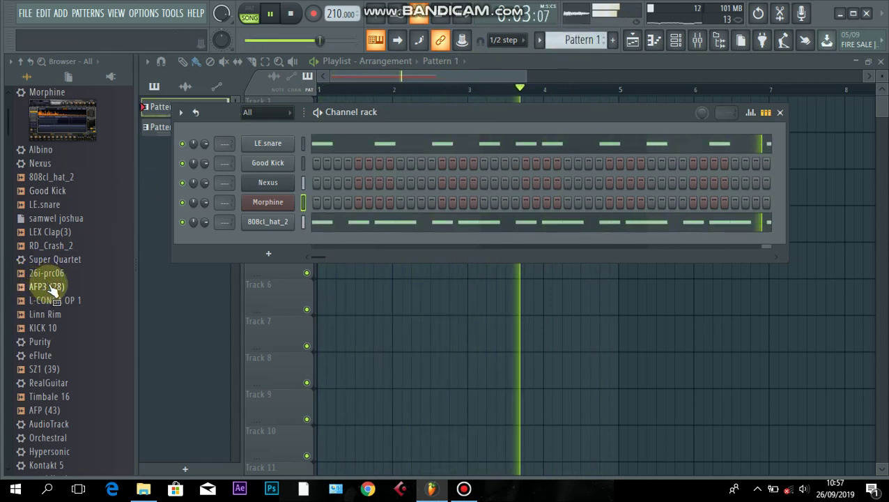
click(21, 62)
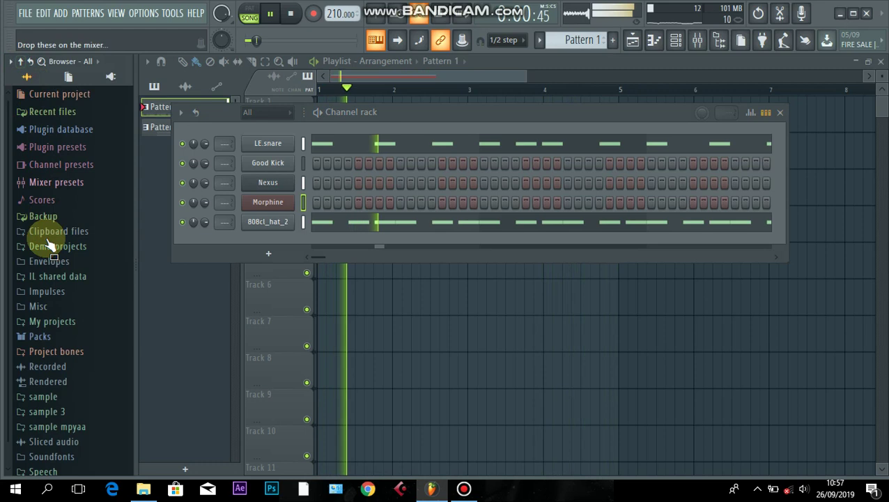
click(60, 411)
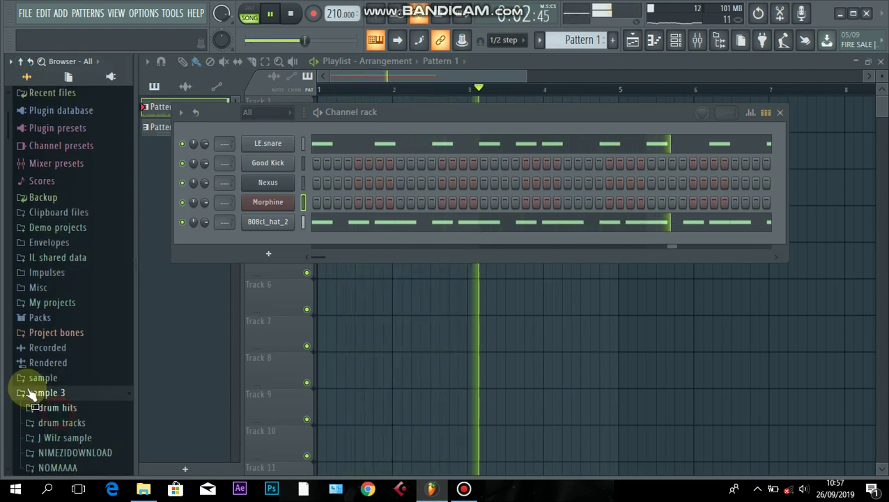
scroll(4, 361, down, 10)
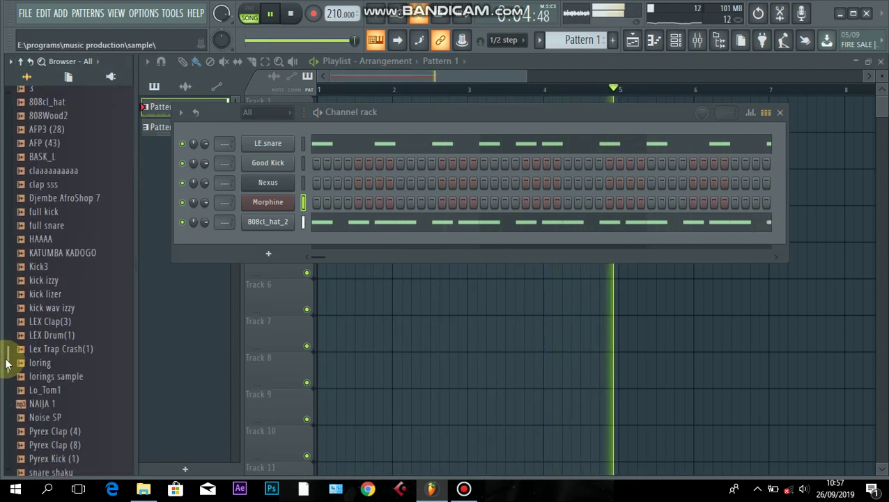
drag(10, 399, 16, 363)
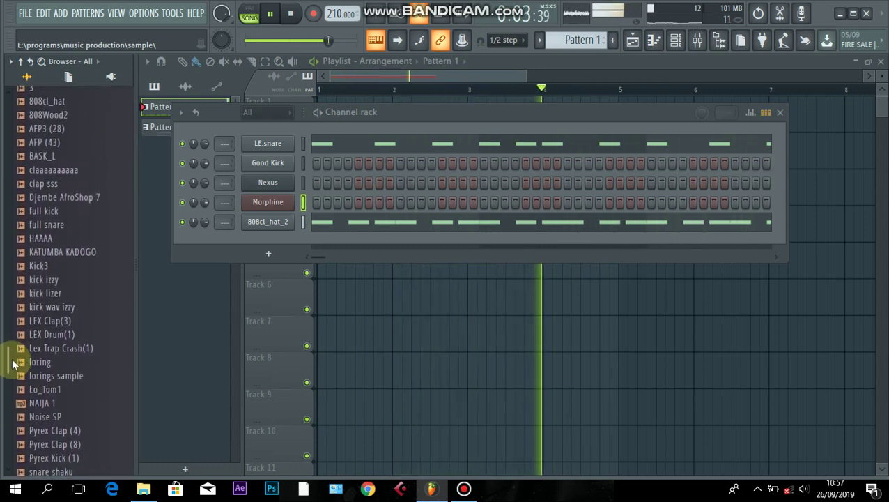
- Find Chant (22) in the sauti florizy folder within the sample library and add it as a new channel
click(21, 62)
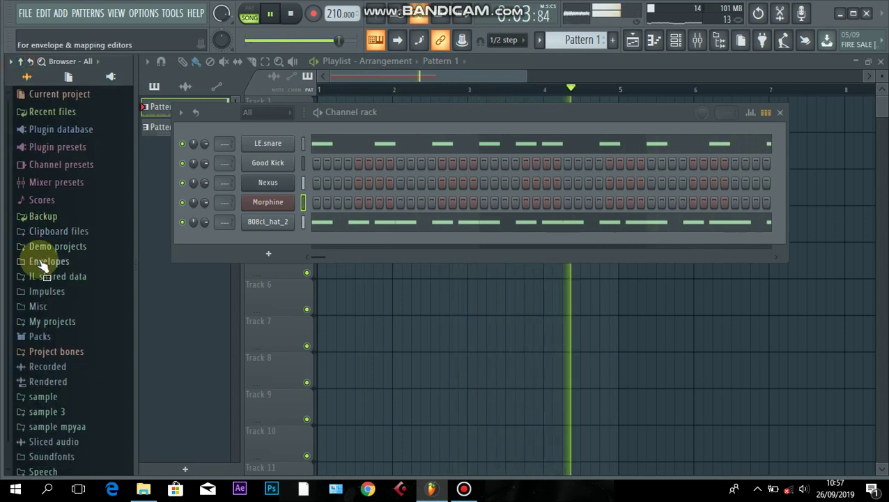
click(59, 398)
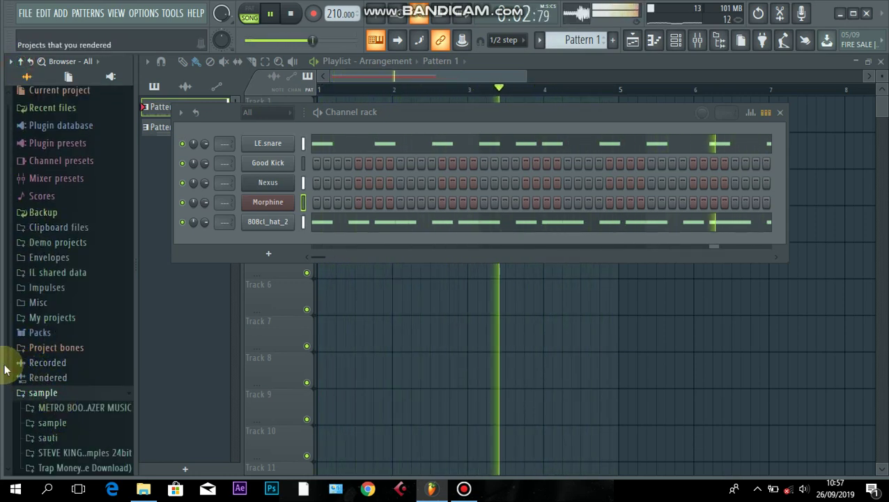
scroll(16, 418, down, 3)
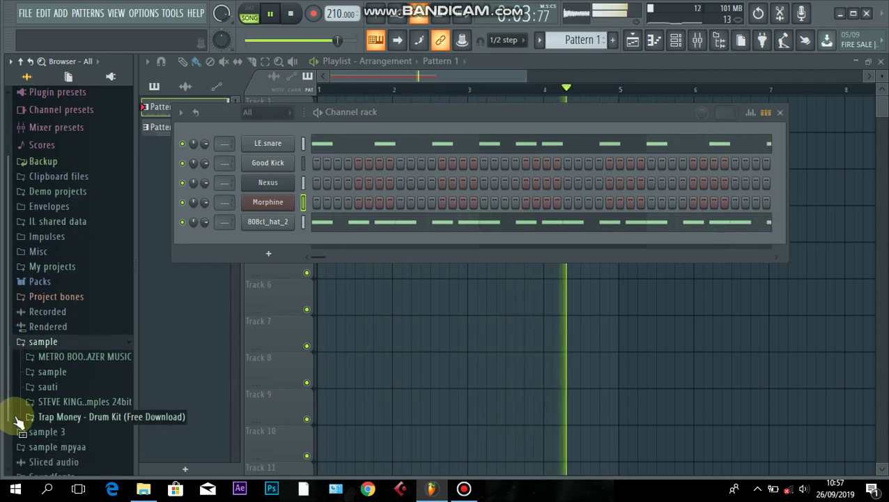
click(61, 373)
drag(6, 345, 7, 246)
click(85, 171)
click(70, 297)
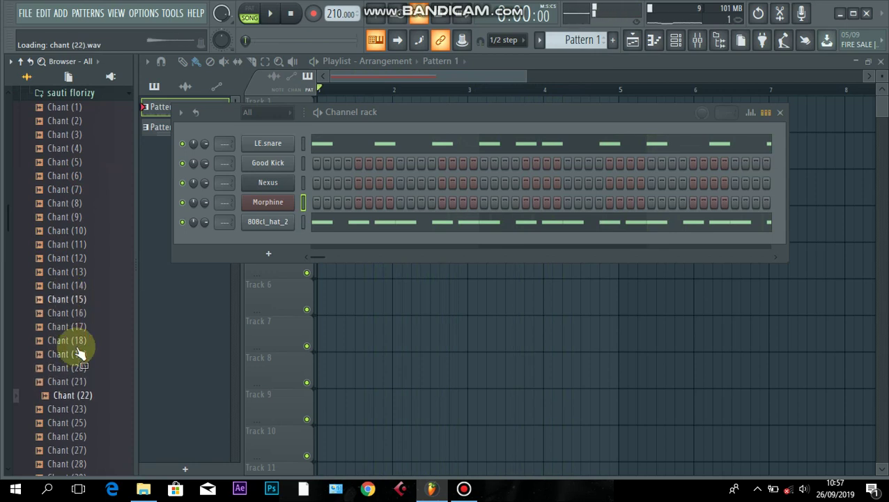
drag(285, 238, 287, 239)
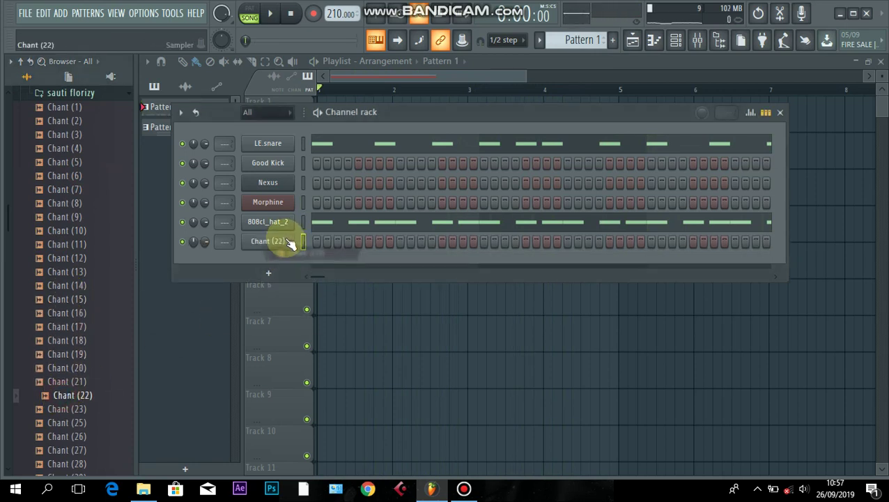
- Draw C5 notes near the ends of bars 1 and 3 in Chant (22)'s piano roll and raise both velocities to maximum
right_click(285, 242)
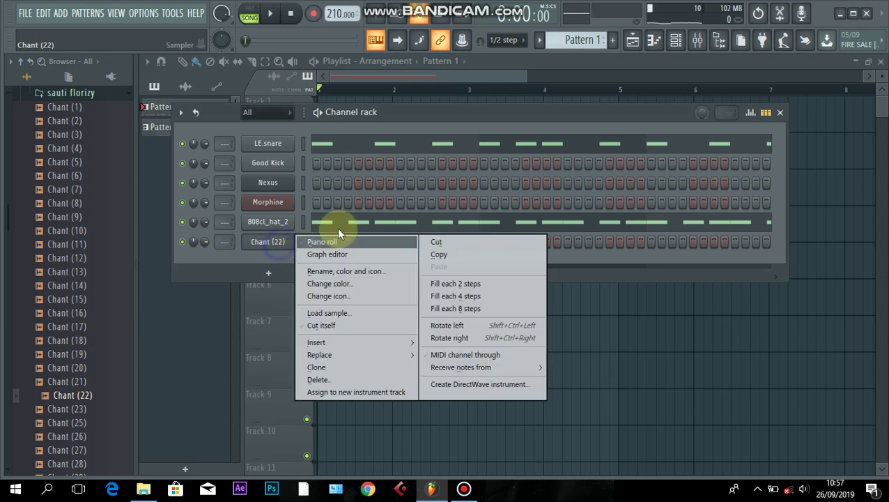
click(426, 121)
key(space)
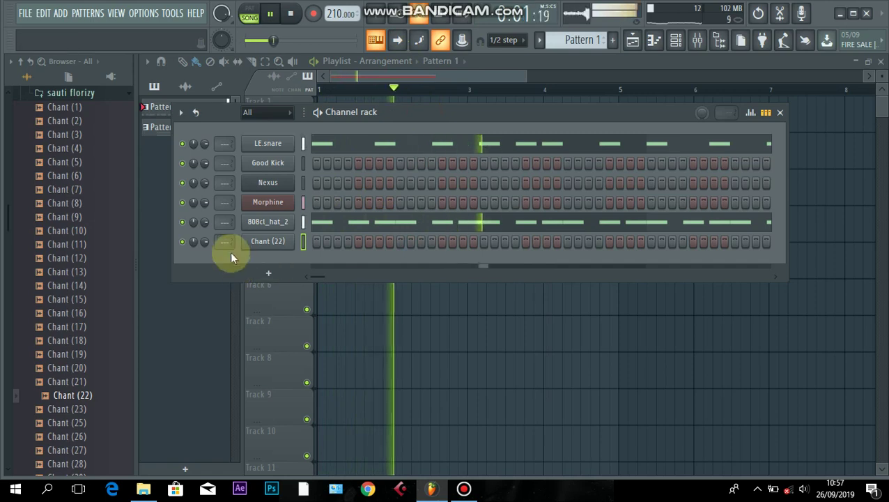
right_click(272, 250)
click(323, 246)
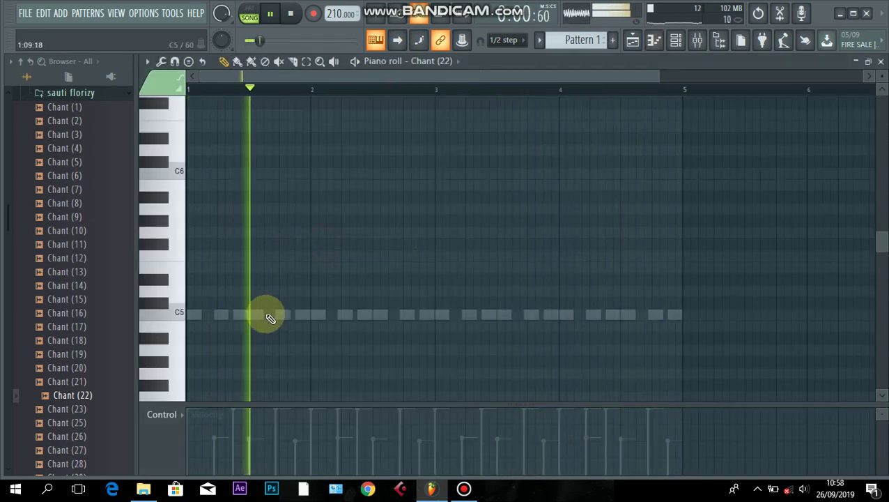
click(287, 315)
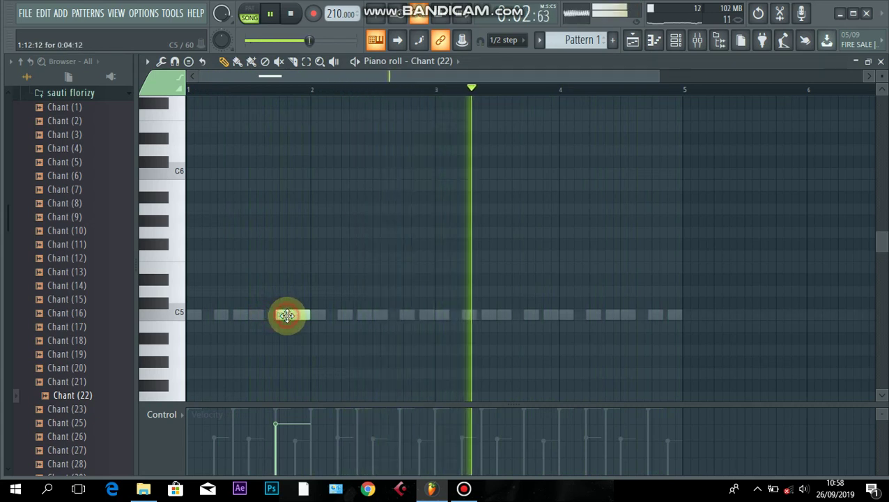
click(524, 312)
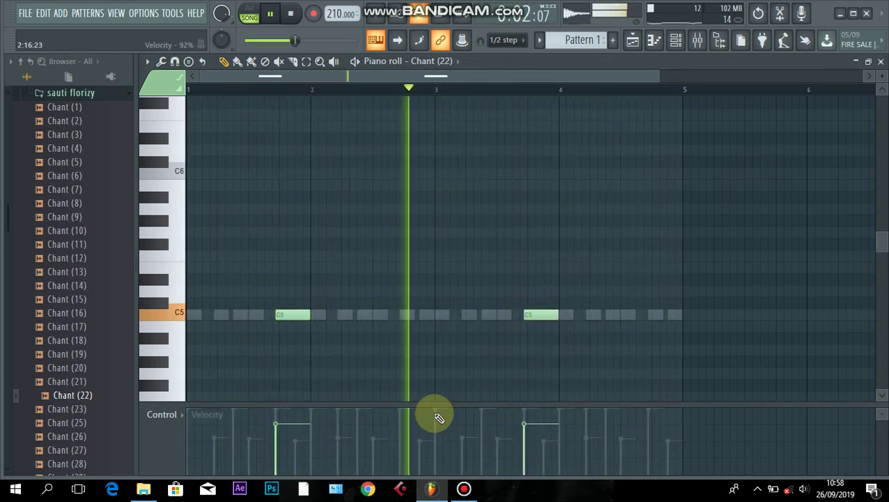
drag(304, 422, 540, 406)
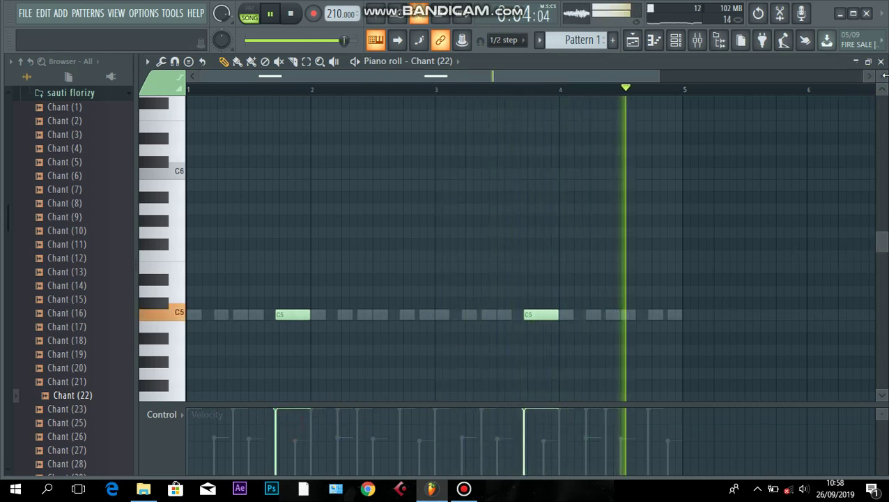
click(880, 61)
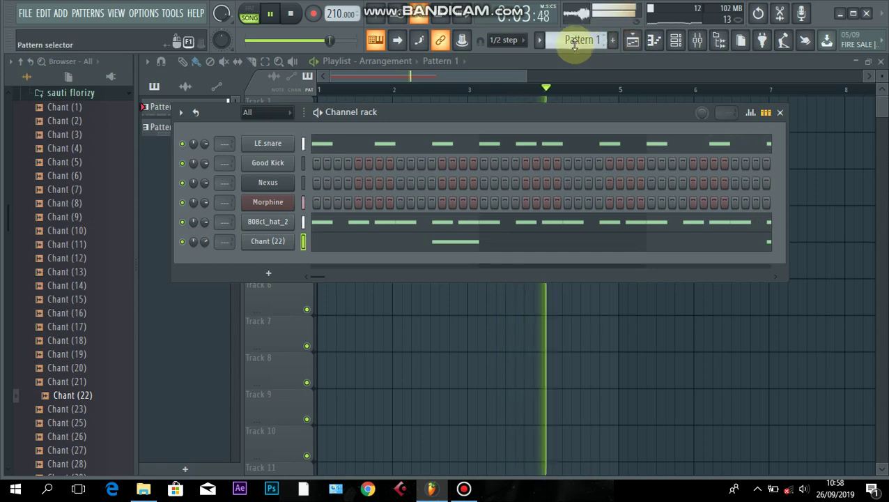
- Switch to Pattern 3 and place its clip on Track 1 of the playlist, starting at bar 1
scroll(575, 44, down, 1)
scroll(577, 41, down, 1)
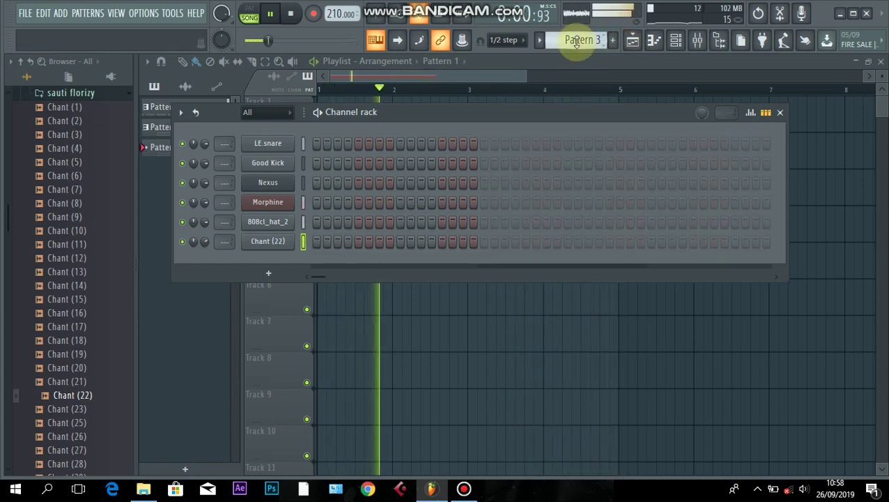
click(471, 84)
click(337, 115)
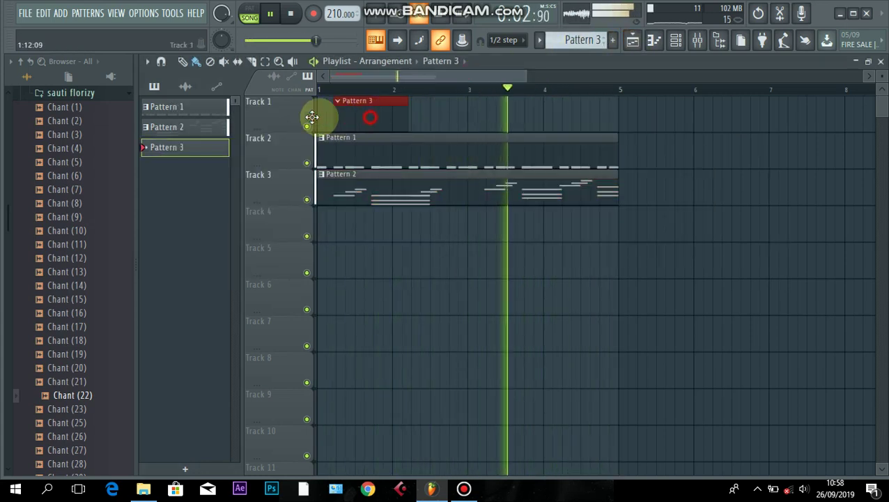
- Set the grid snap to Line and extend the Pattern 3 clip to the start of bar 5
click(505, 40)
click(504, 56)
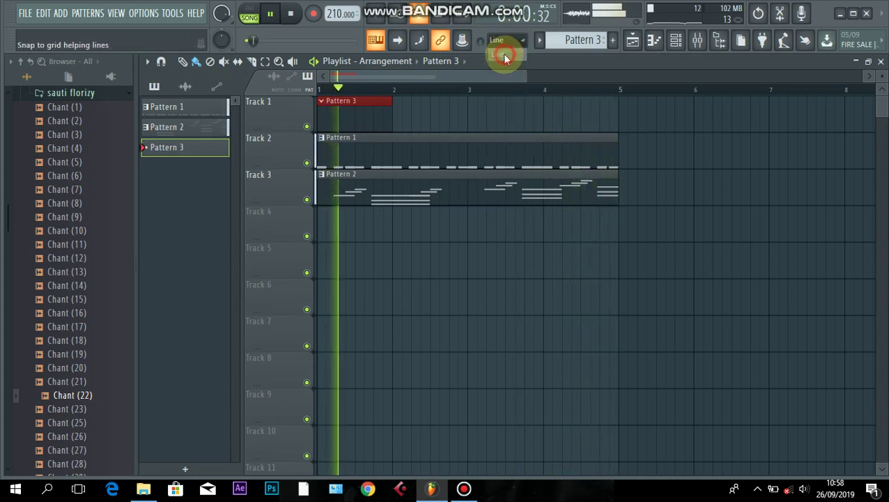
drag(394, 120, 606, 117)
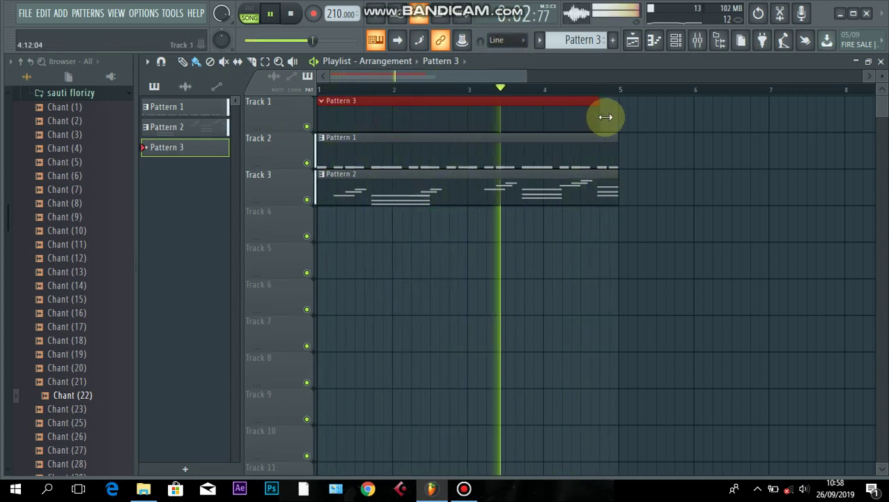
- Draw C5 kick notes in Good Kick's piano roll, two in bar 1, one at 2:09:00 and one at bar 3, checking them by playback
click(676, 40)
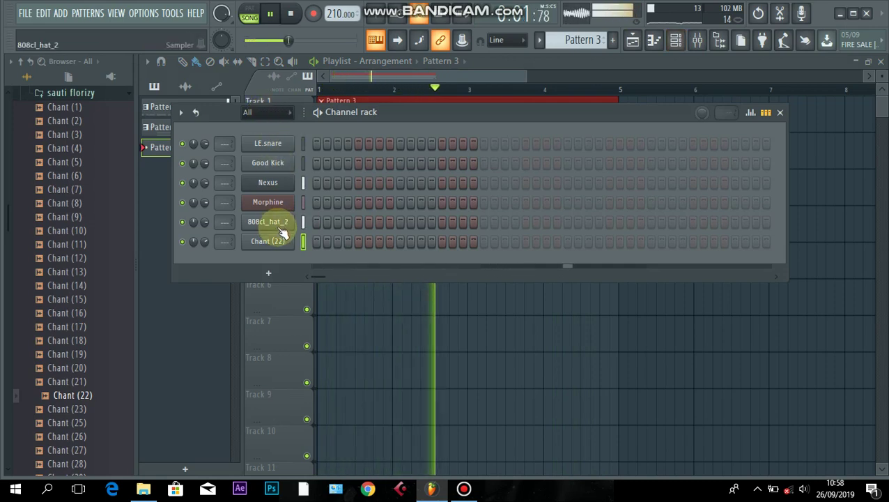
right_click(279, 170)
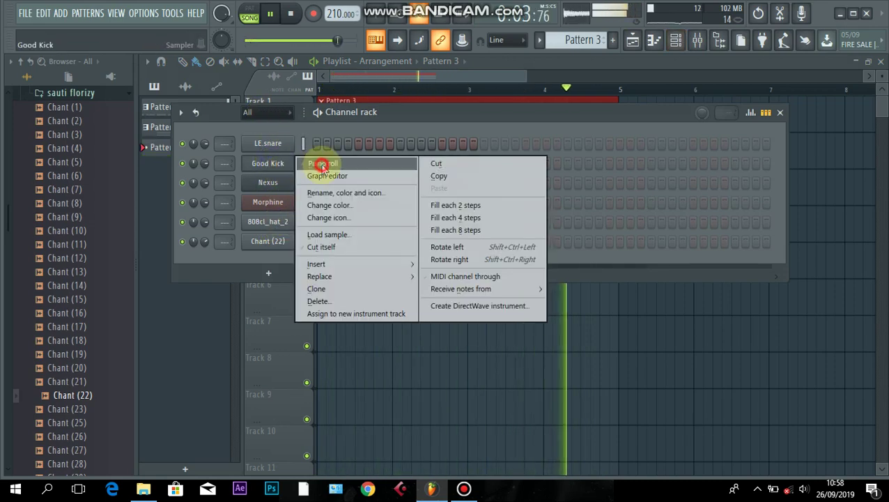
click(322, 165)
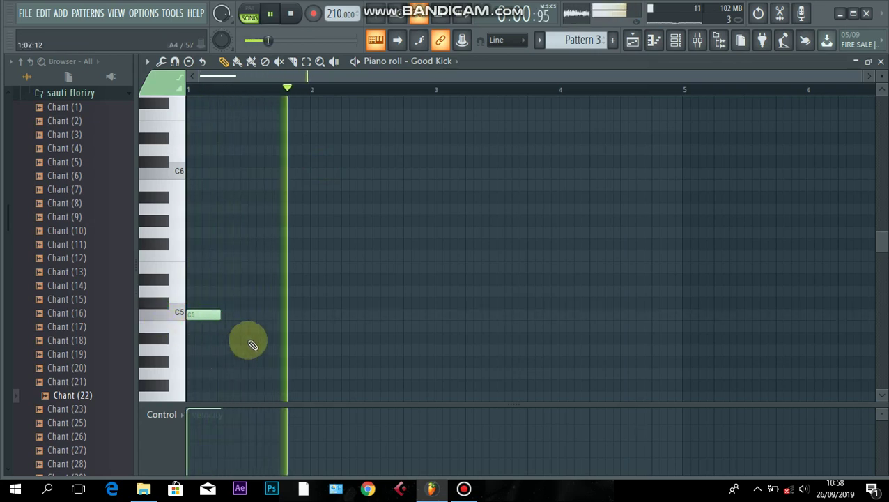
key(space)
click(236, 315)
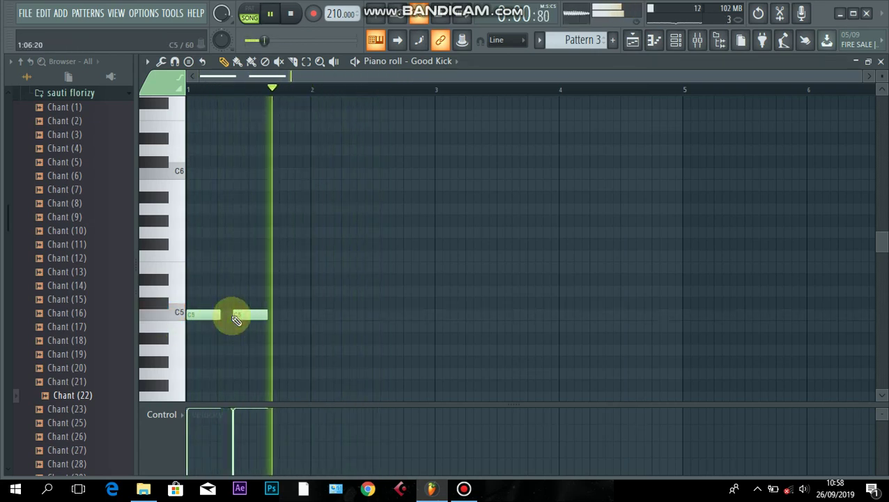
key(space)
click(375, 315)
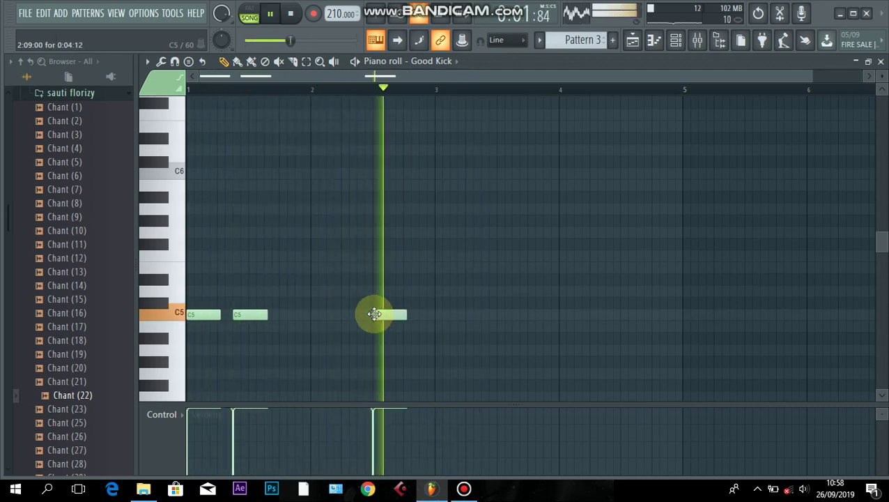
key(space)
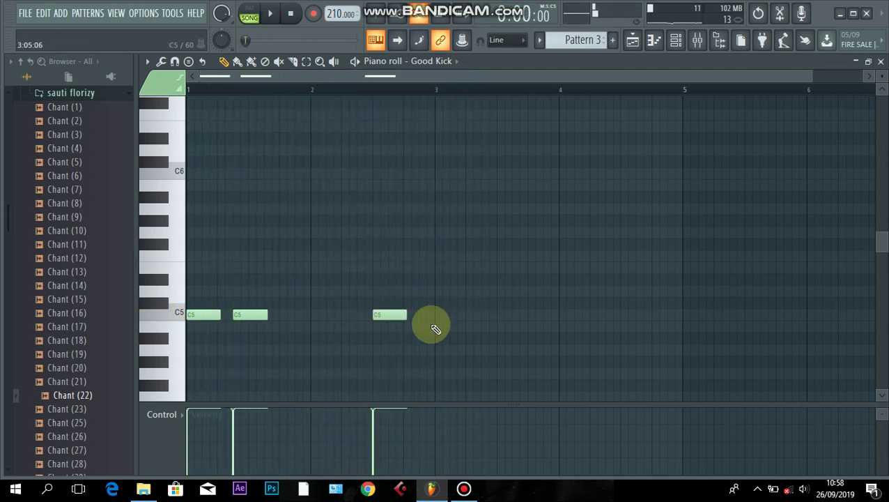
key(space)
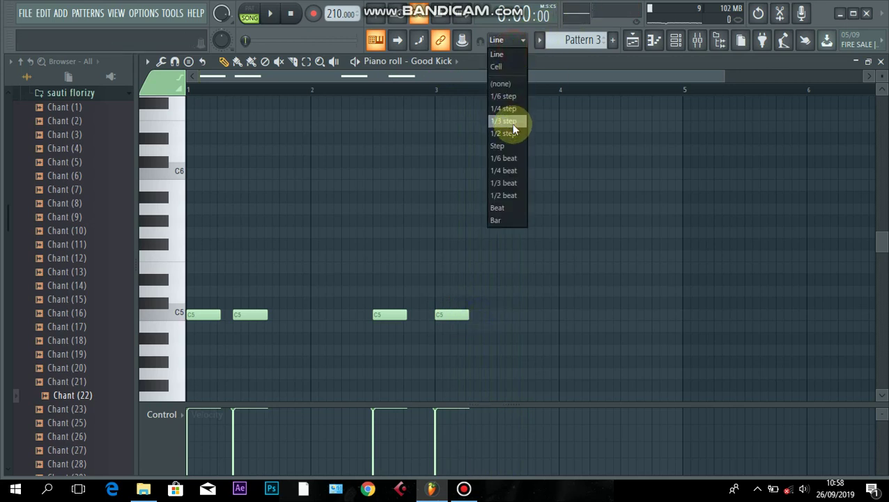
- Using 1/2 step snap, shorten the kick at bar 3 and add short C5 kicks at 3:04:12, bar 4, mid-bar 4 and late in bar 4
click(513, 134)
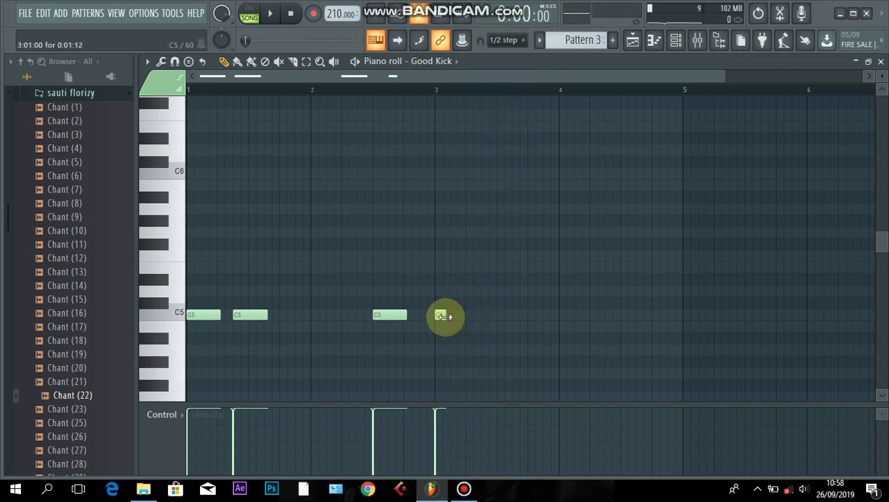
key(space)
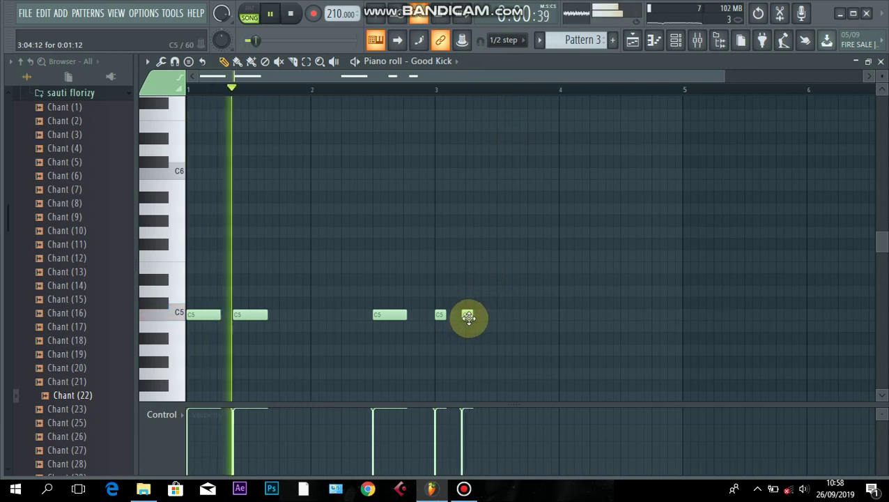
click(563, 315)
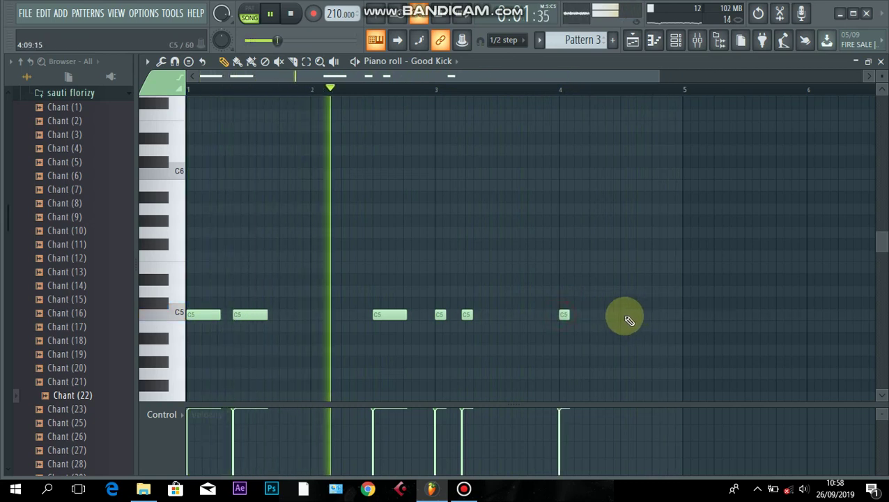
click(623, 314)
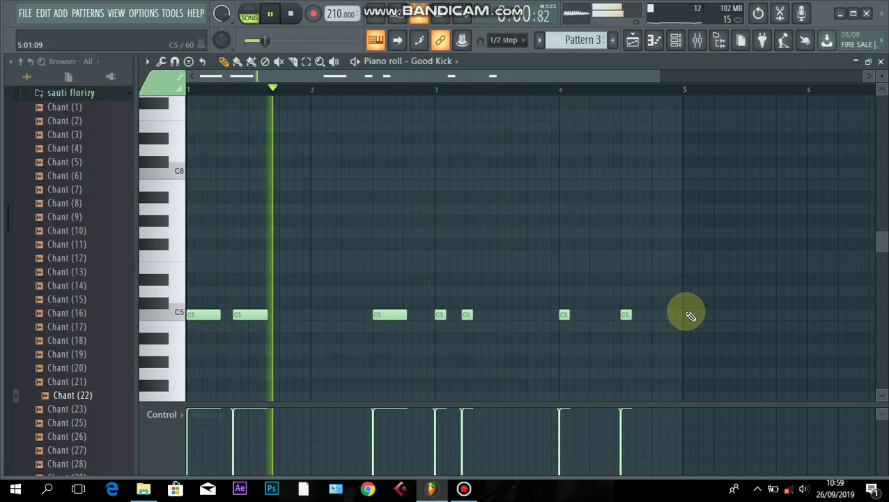
click(655, 316)
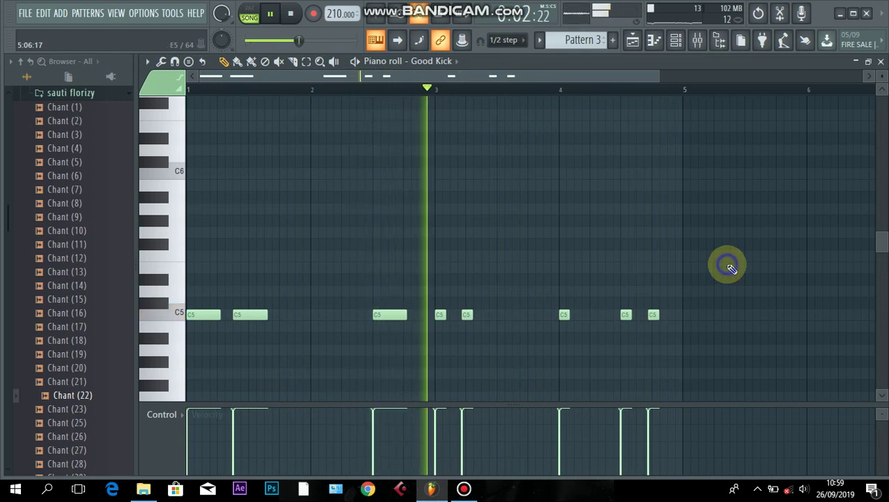
click(880, 62)
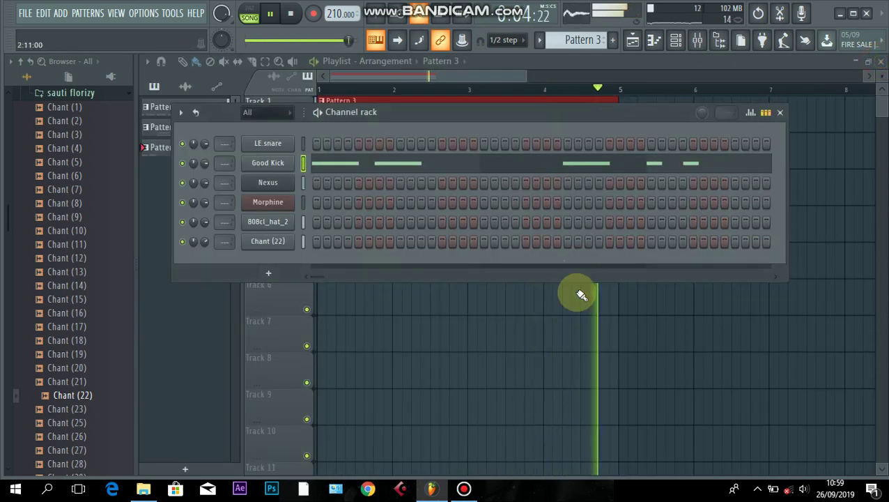
right_click(548, 320)
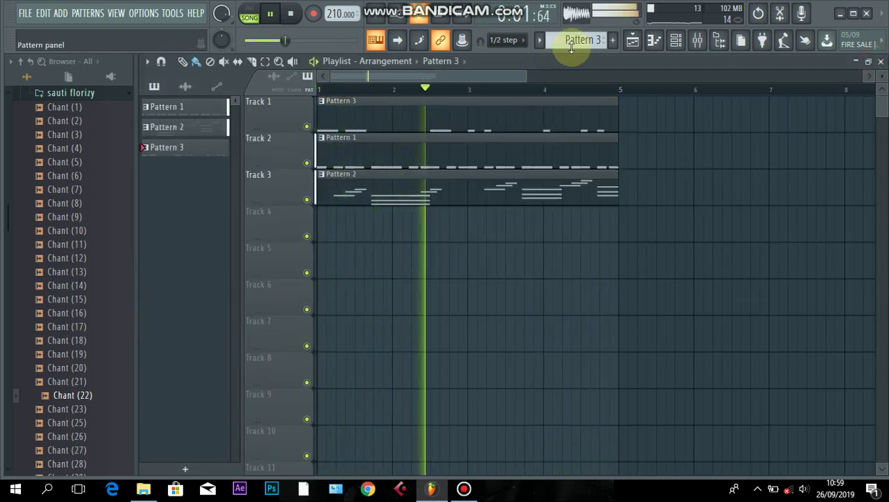
- Switch to Pattern 4 and, with Line snap, place its clip on Track 4 spanning from bar 1 to bar 5
click(515, 40)
click(496, 38)
drag(592, 37, 592, 30)
click(325, 233)
drag(392, 228, 620, 215)
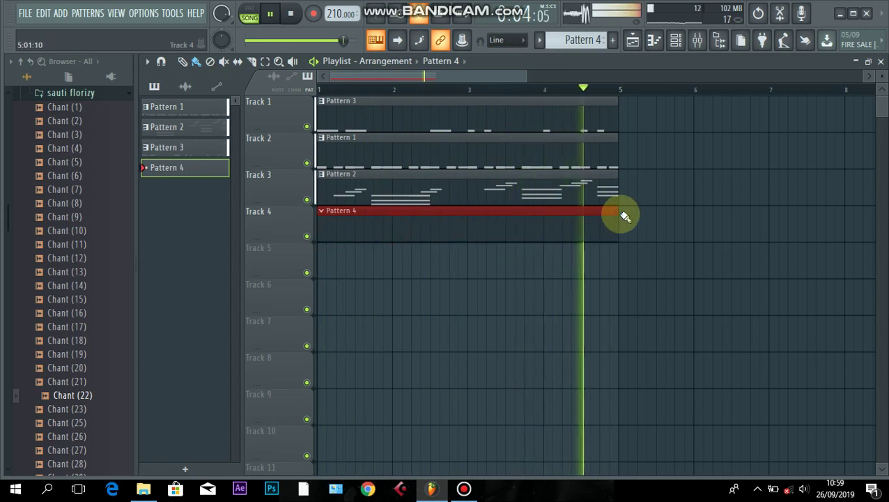
- Add the LEX Clap(3) sample from the sample 3 folder as a new channel and open its piano roll
click(677, 43)
click(21, 59)
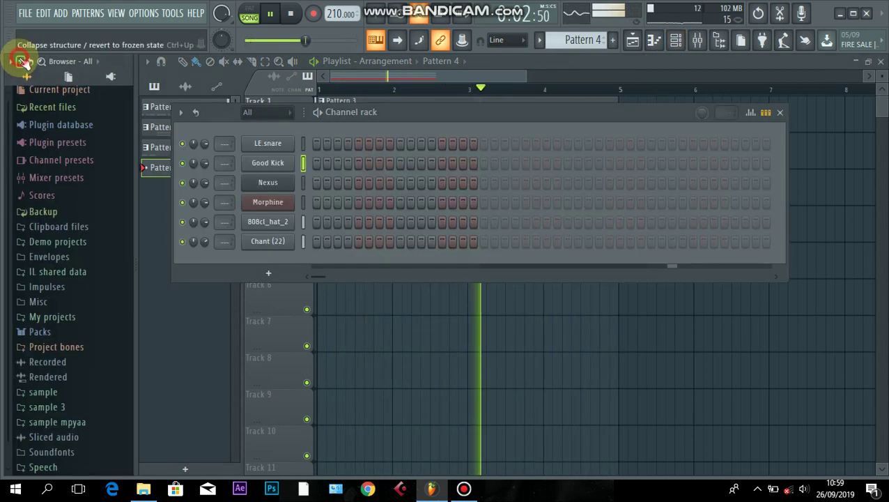
click(46, 412)
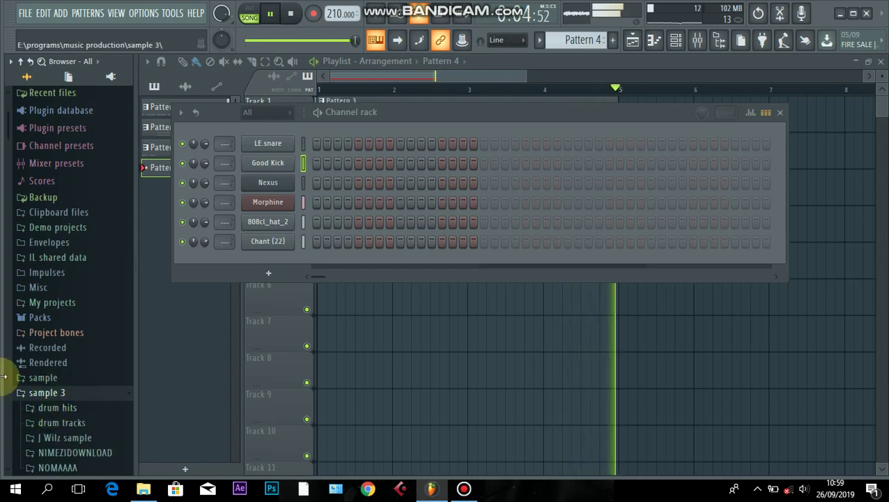
click(7, 376)
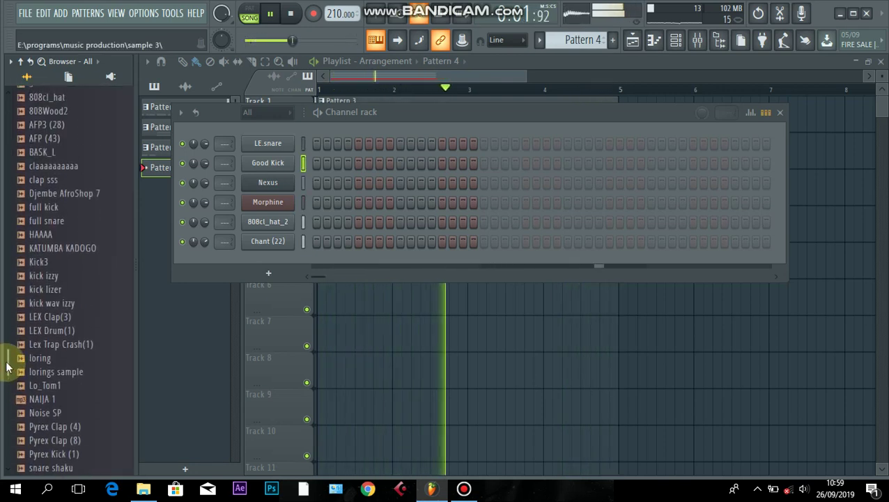
drag(280, 257, 284, 262)
right_click(284, 263)
click(324, 261)
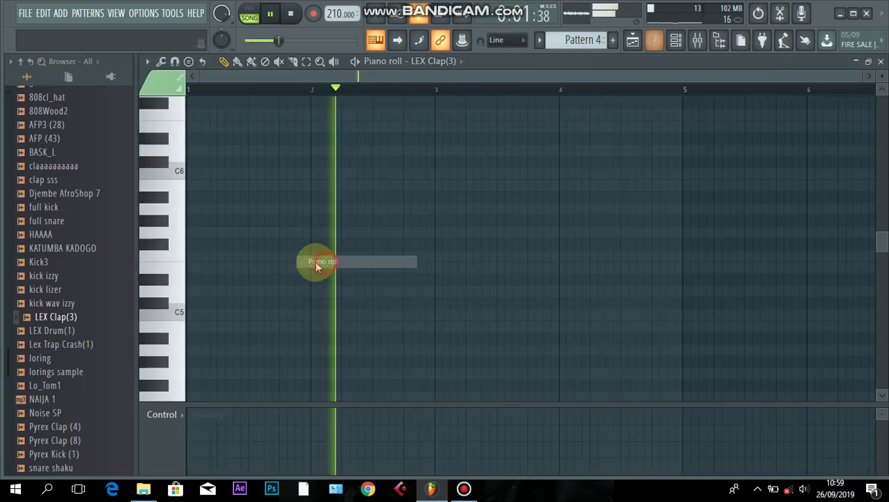
- With 1/2 step snap, draw C5 claps at the start and middle of bar 1, lowering the second note's velocity to about 76%
click(193, 314)
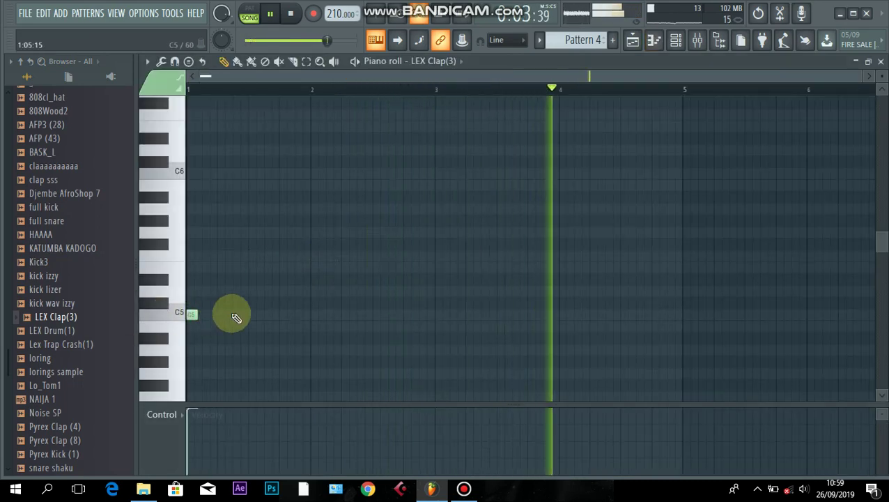
drag(864, 76, 448, 121)
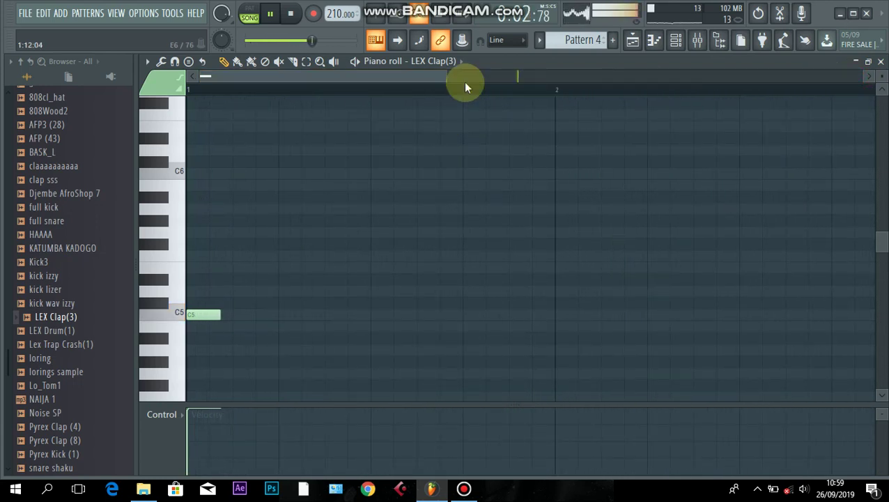
click(505, 133)
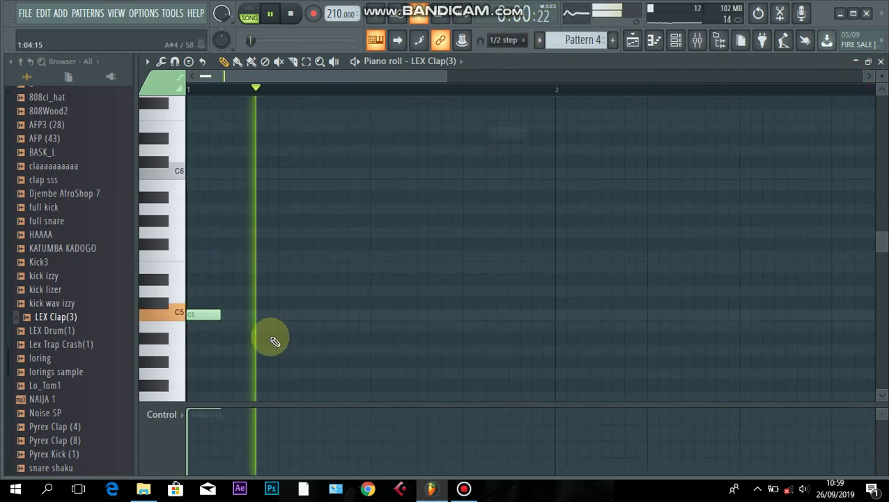
click(332, 316)
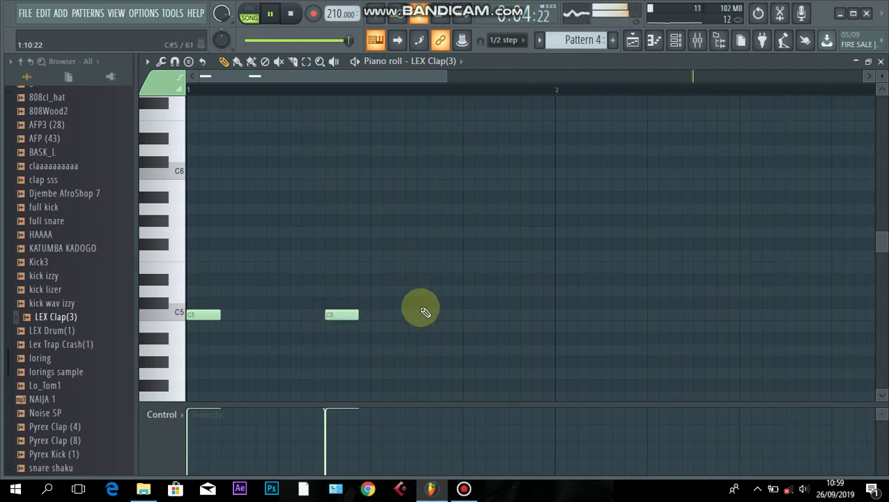
drag(346, 313, 387, 319)
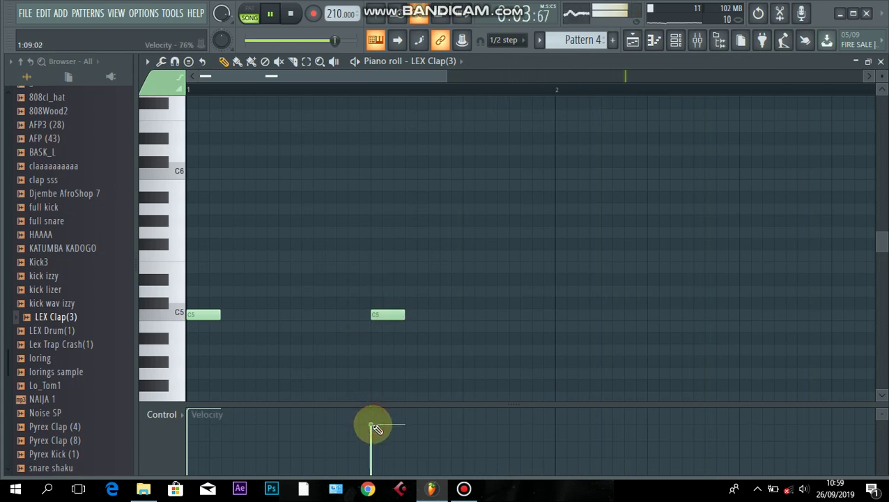
- Add C5 claps at the start and middle of bar 2 with progressively lower velocities, the last about 44%, and close the piano roll
click(560, 314)
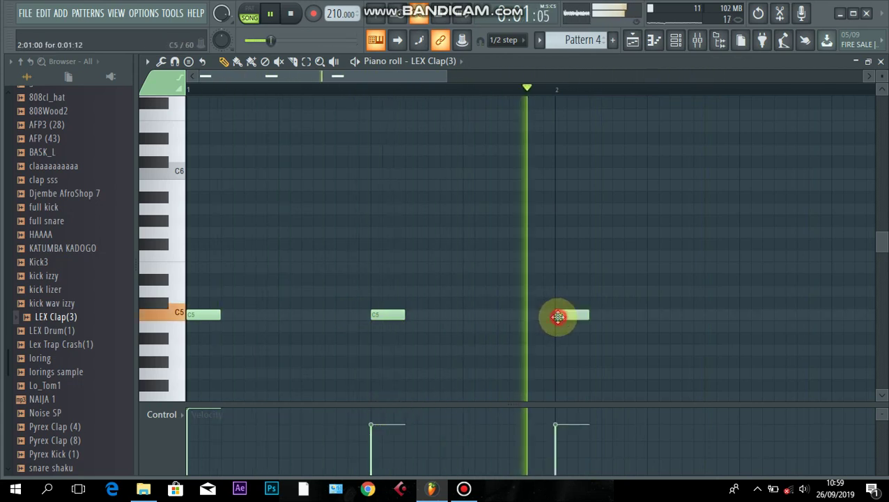
click(559, 436)
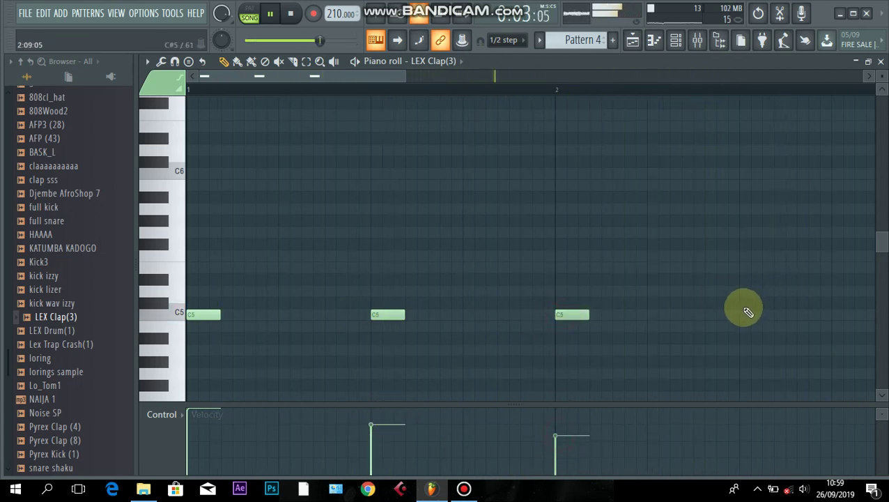
click(741, 445)
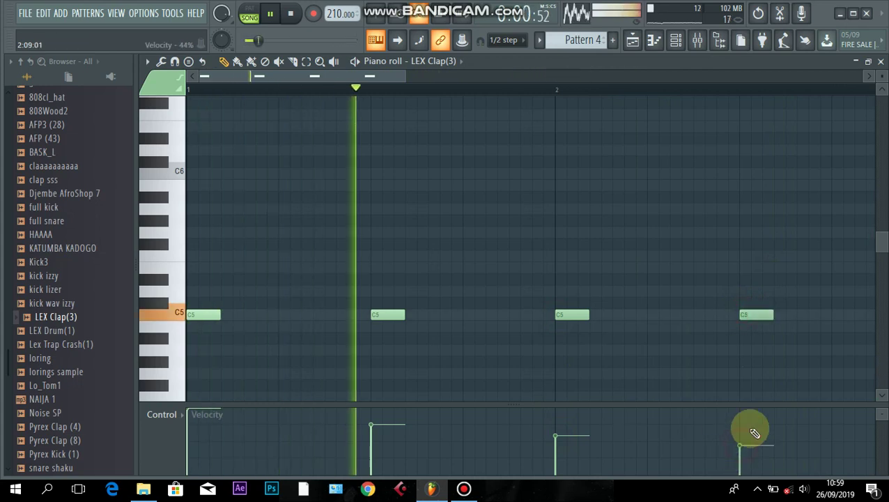
click(880, 61)
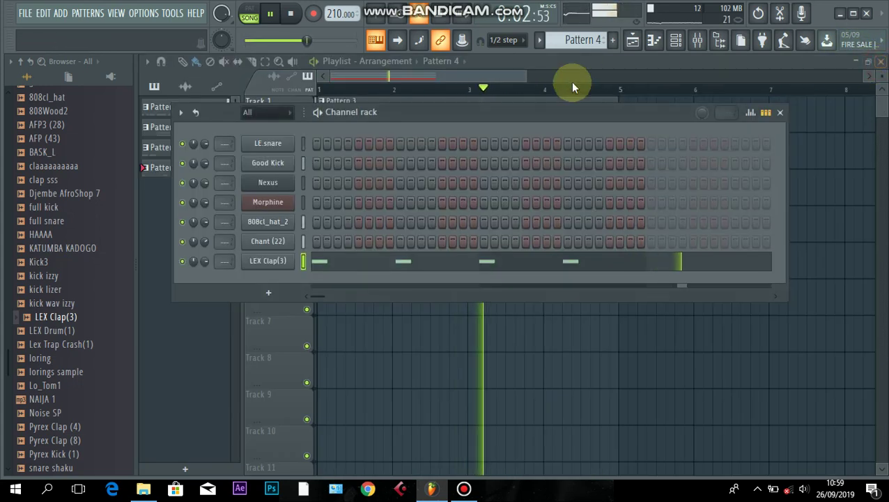